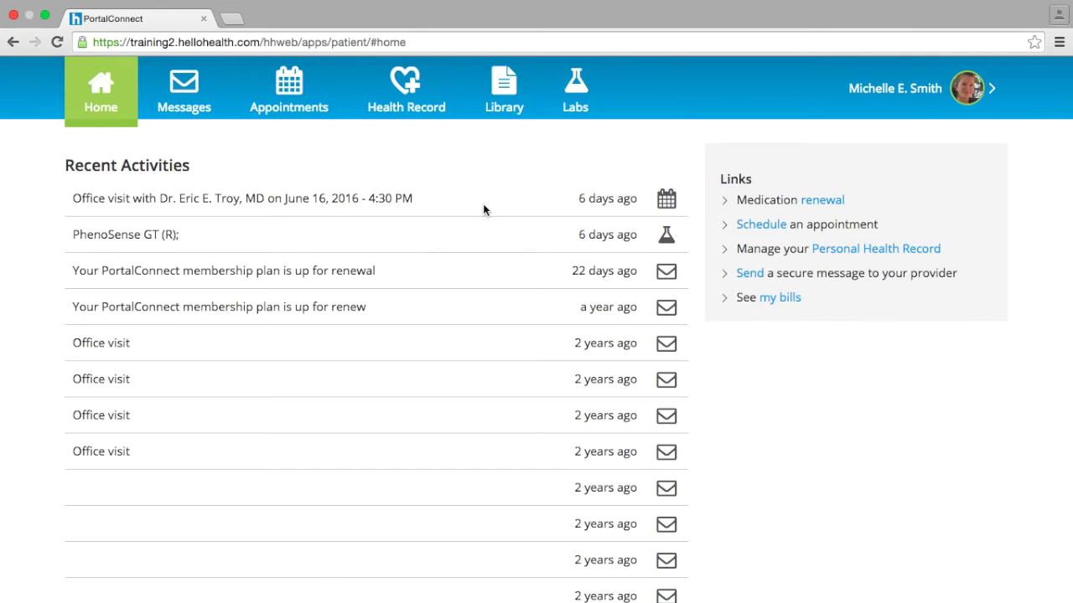
- Check the upcoming office visit, then address a medication renewal request to the provider
click(655, 196)
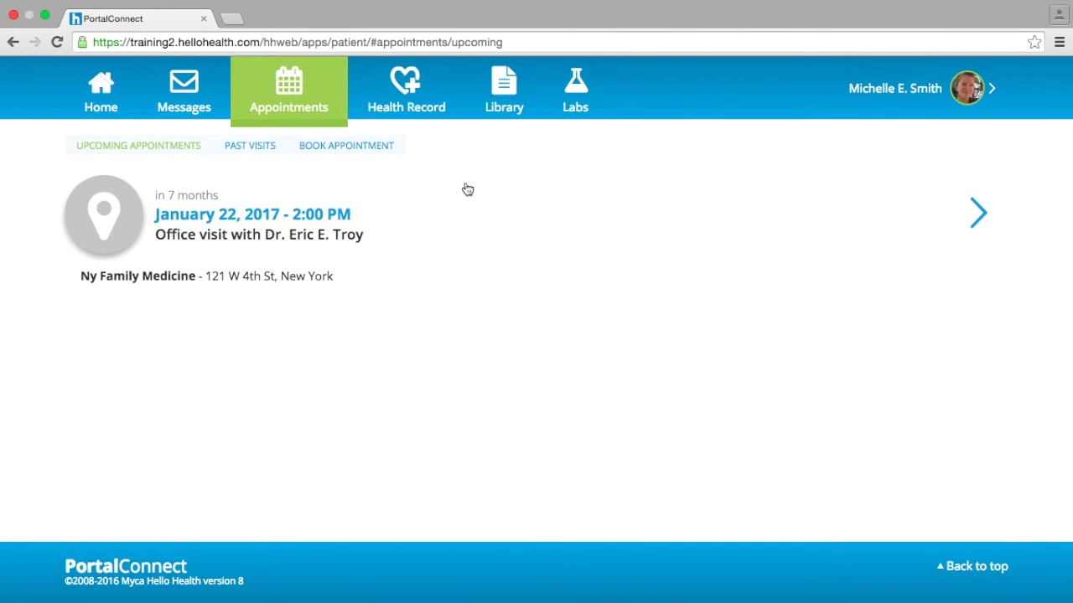
click(115, 107)
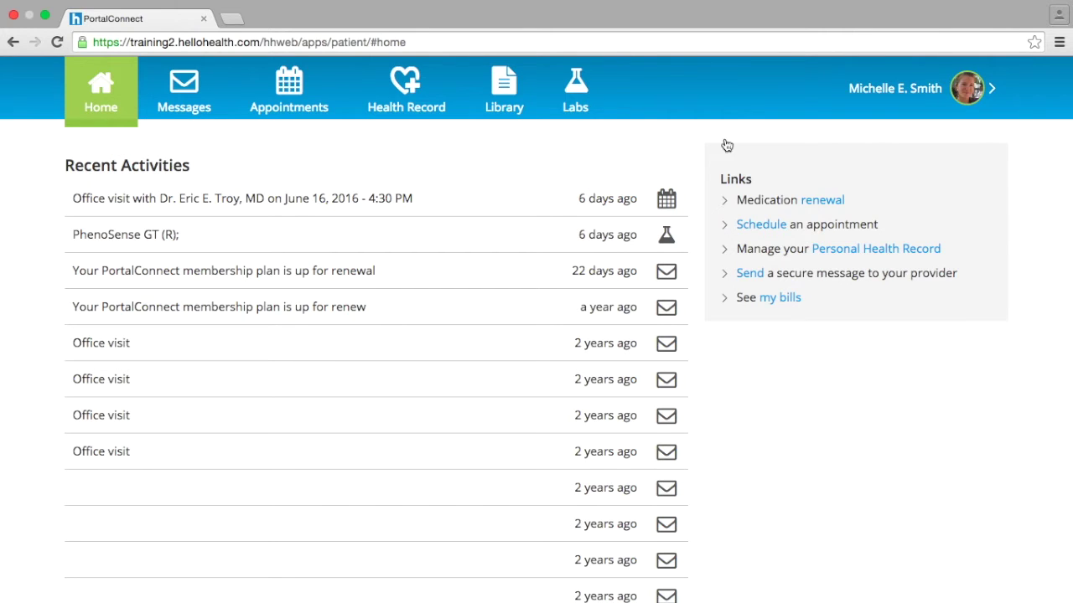
click(826, 206)
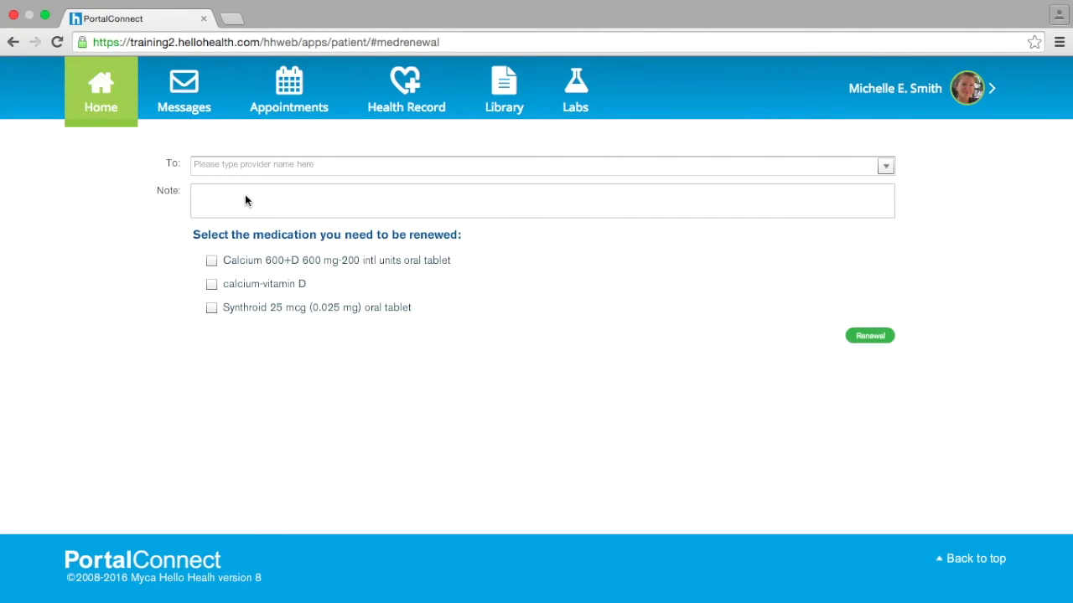
click(219, 165)
text(troy)
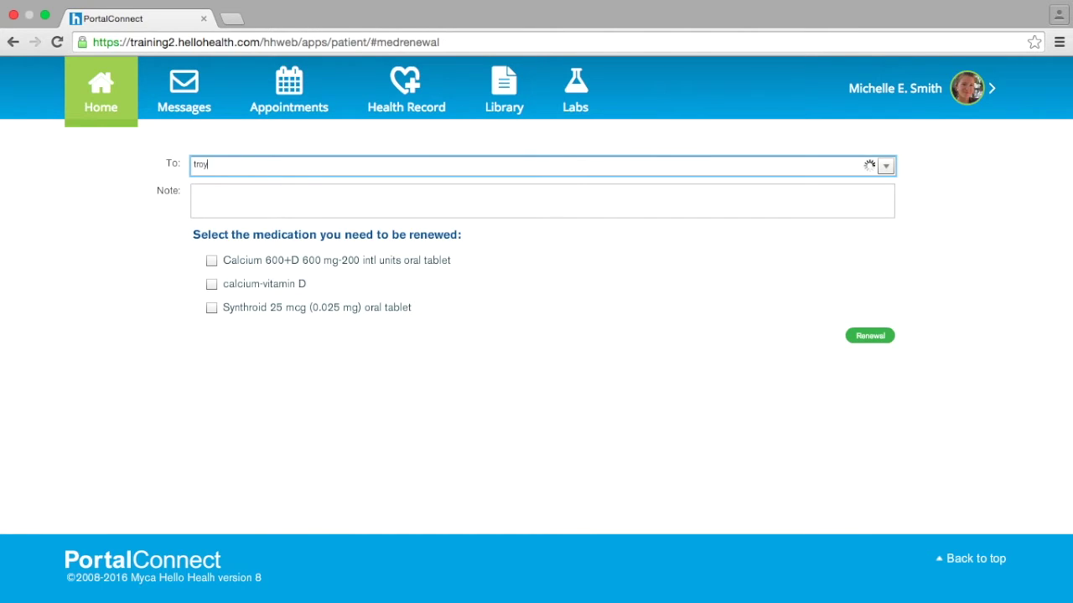
click(243, 191)
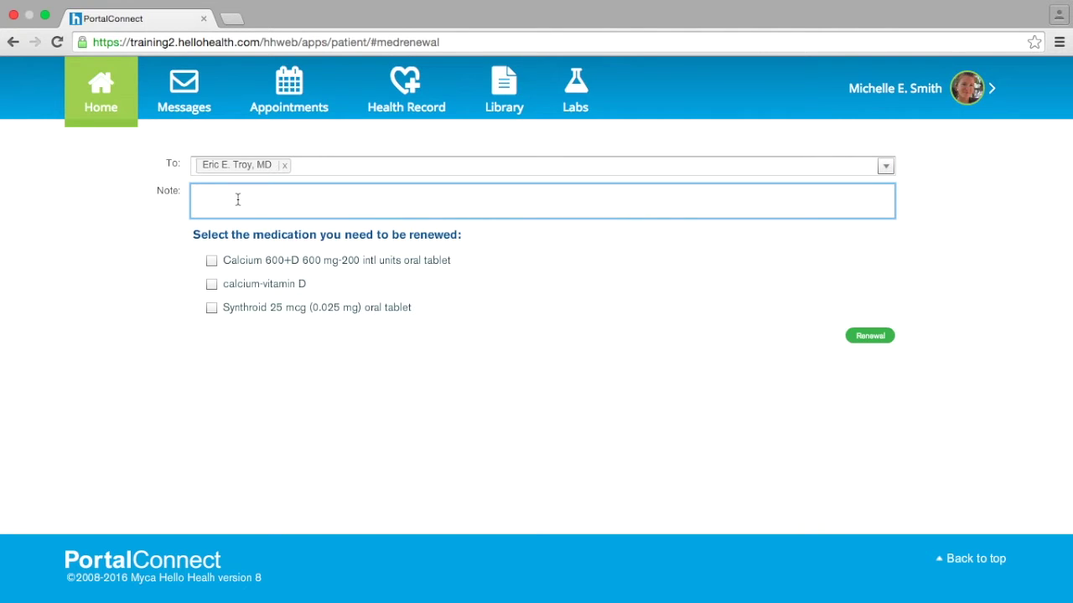
- Request renewal of the Calcium 600+D oral tablet and go back to the home page
click(214, 261)
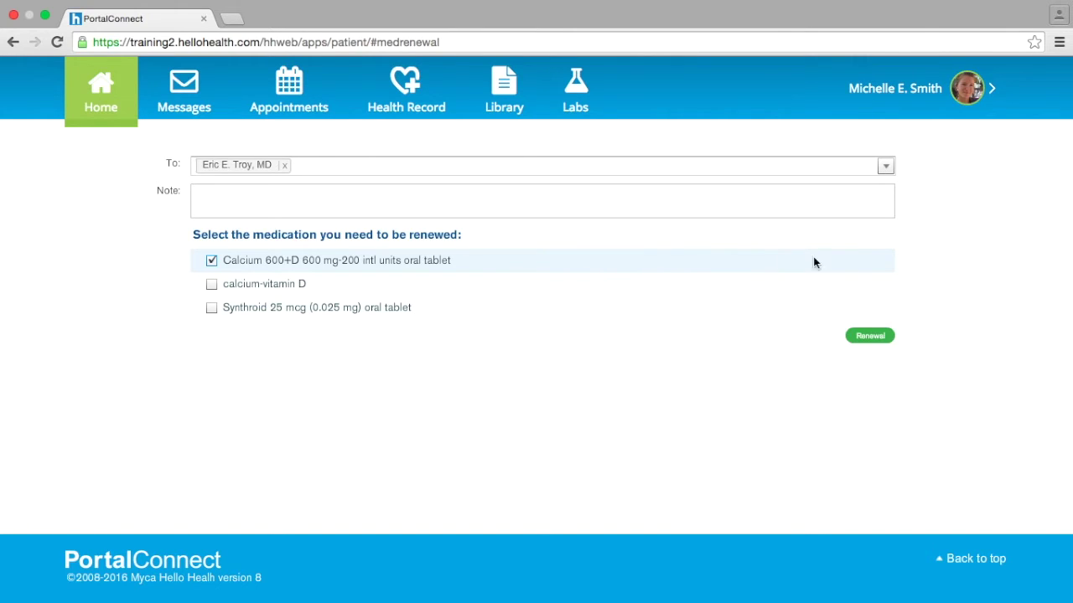
click(870, 337)
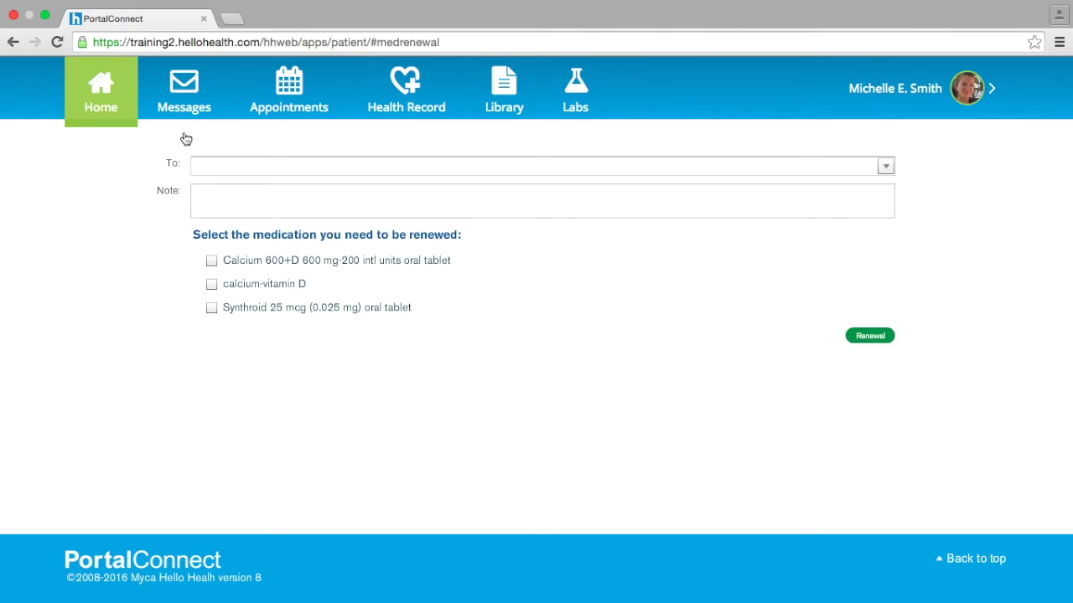
click(116, 107)
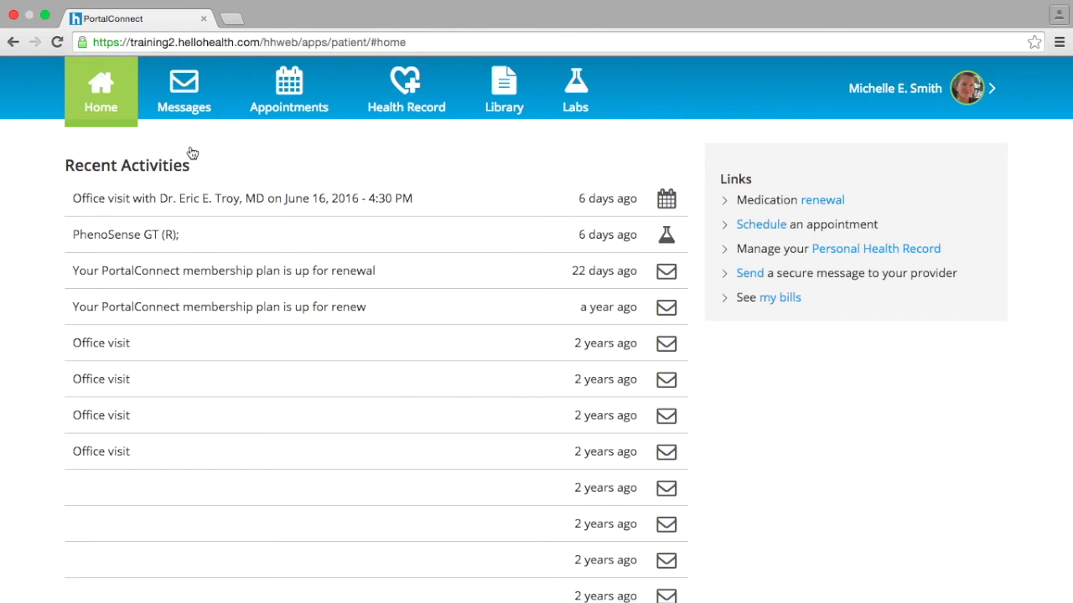
- Read the membership renewal message in the inbox and archive it
click(189, 103)
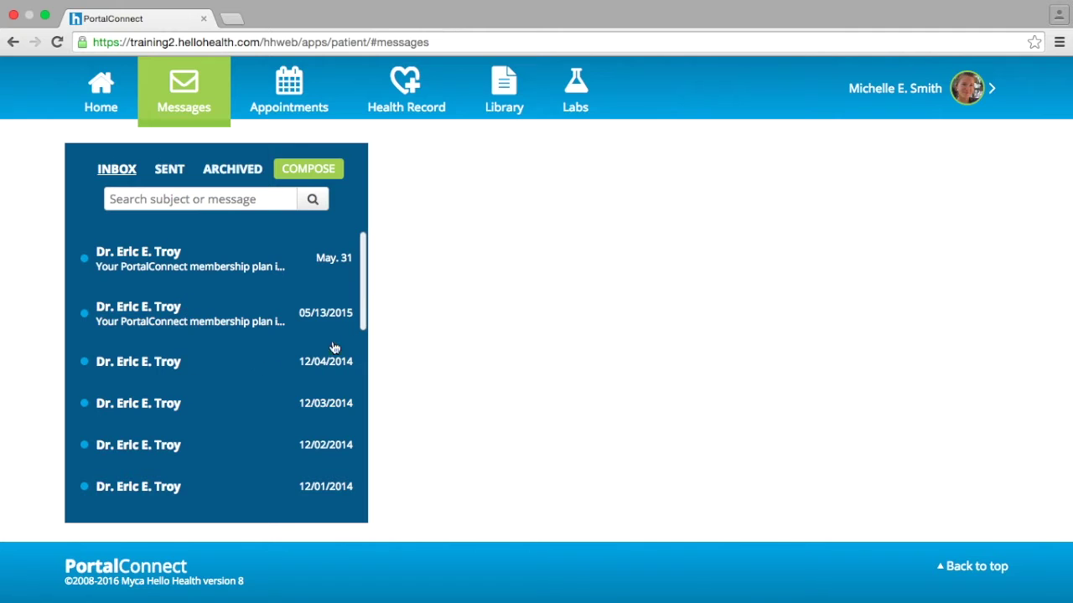
drag(363, 311, 371, 263)
click(247, 266)
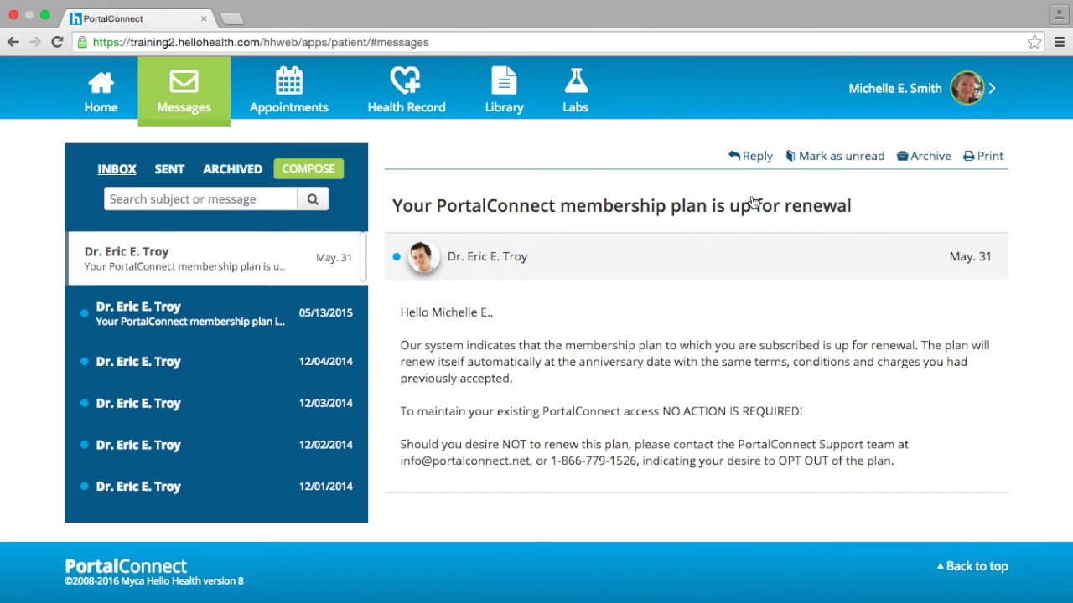
click(922, 157)
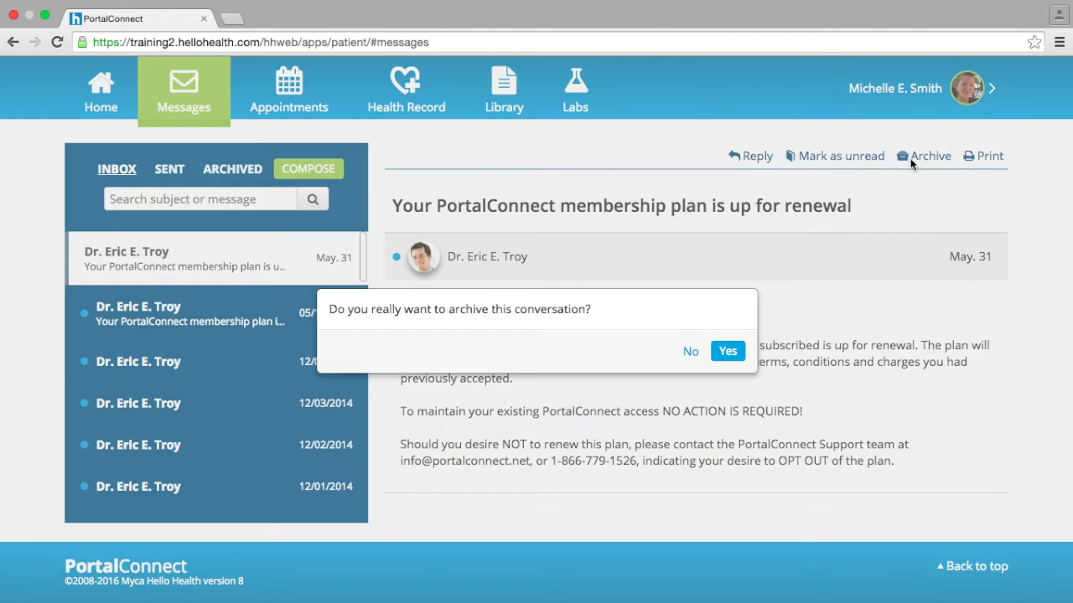
click(729, 354)
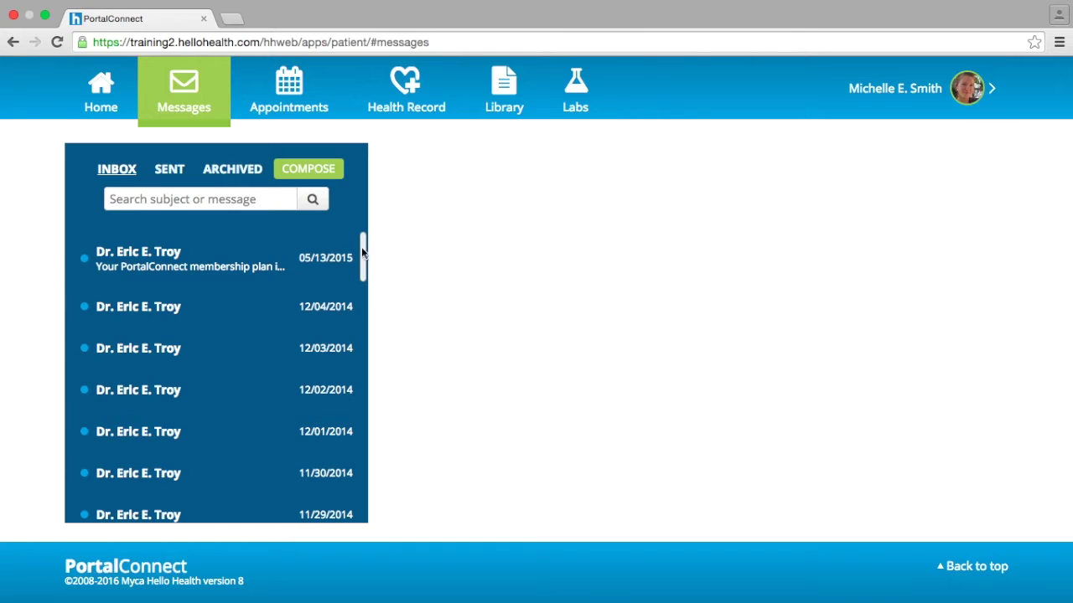
- Verify the renewal message appears under Archived, then start a new message
click(243, 170)
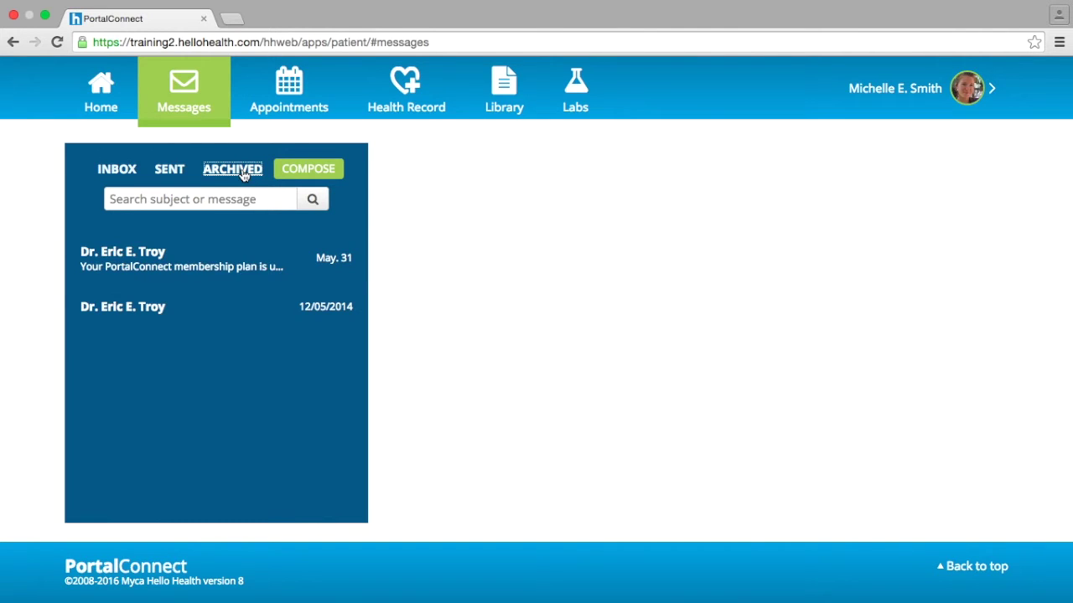
click(178, 262)
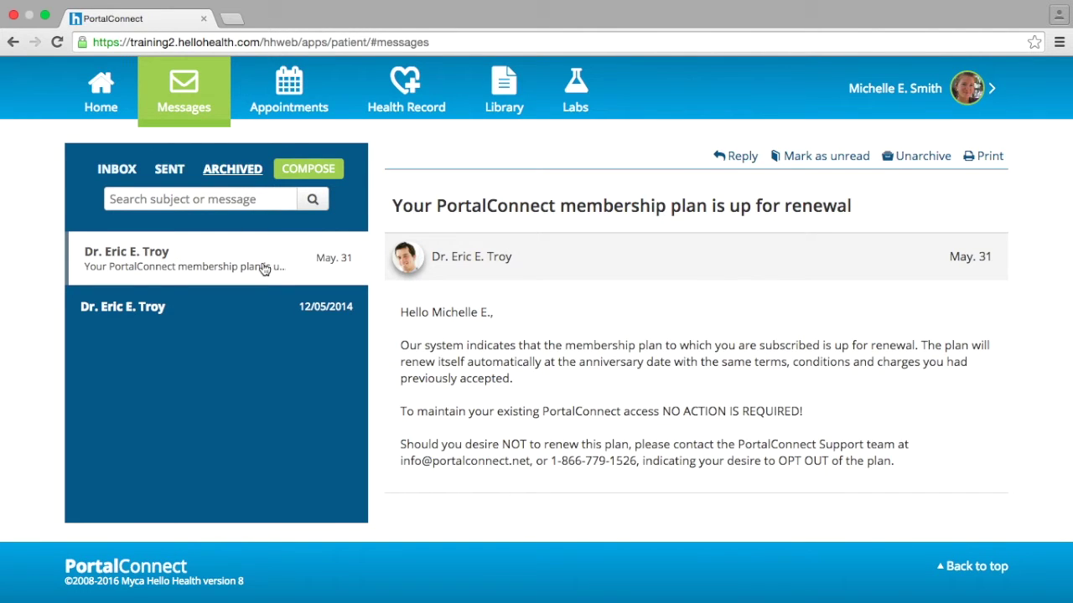
click(314, 171)
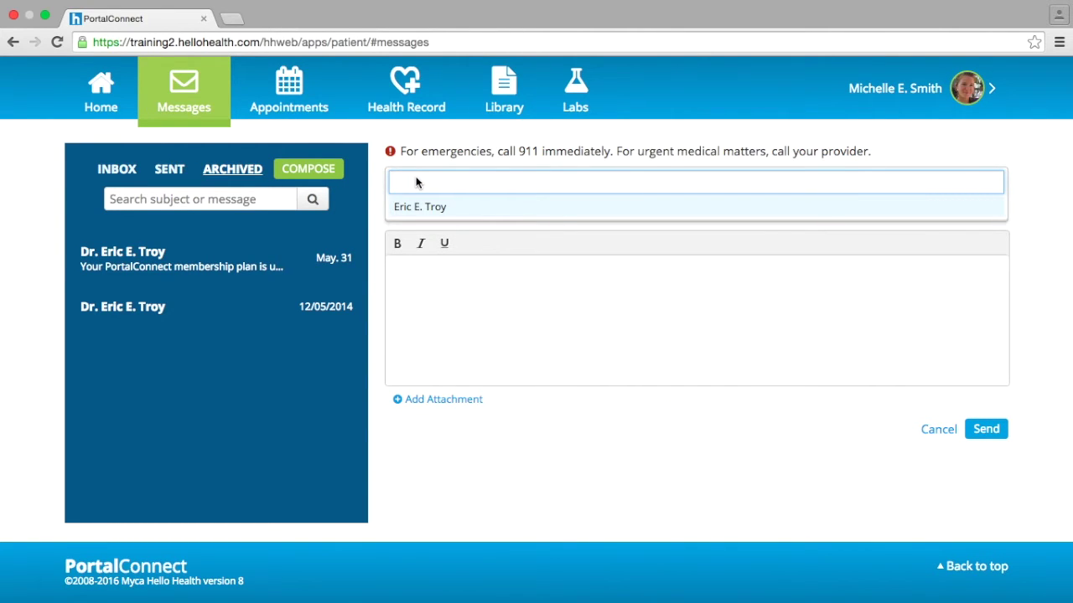
- Address the message to the provider with subject 'Question' and a short greeting to the doctor
text(troy)
click(445, 208)
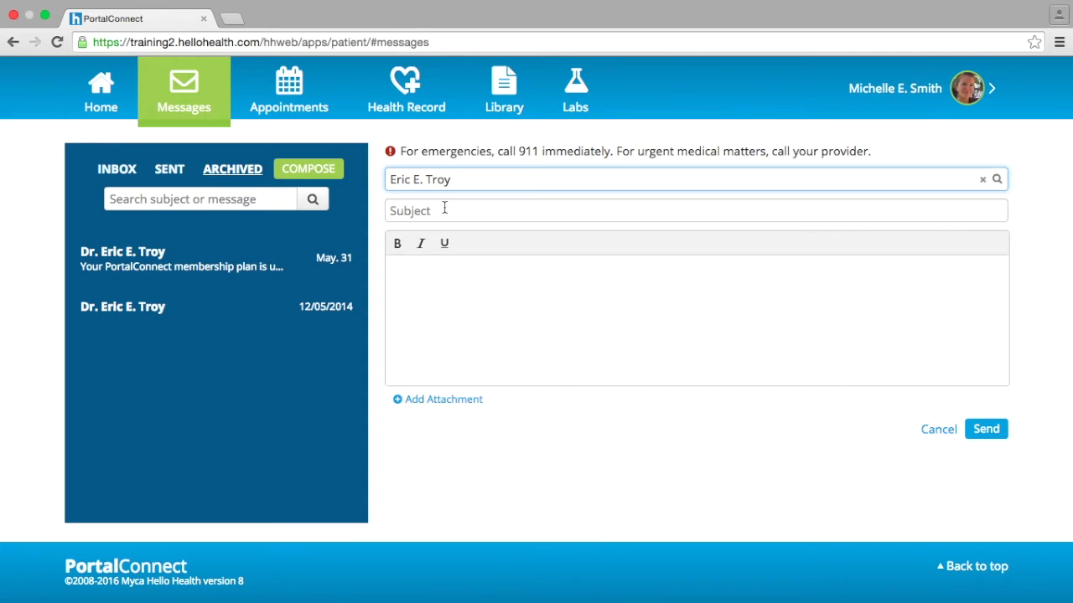
click(416, 211)
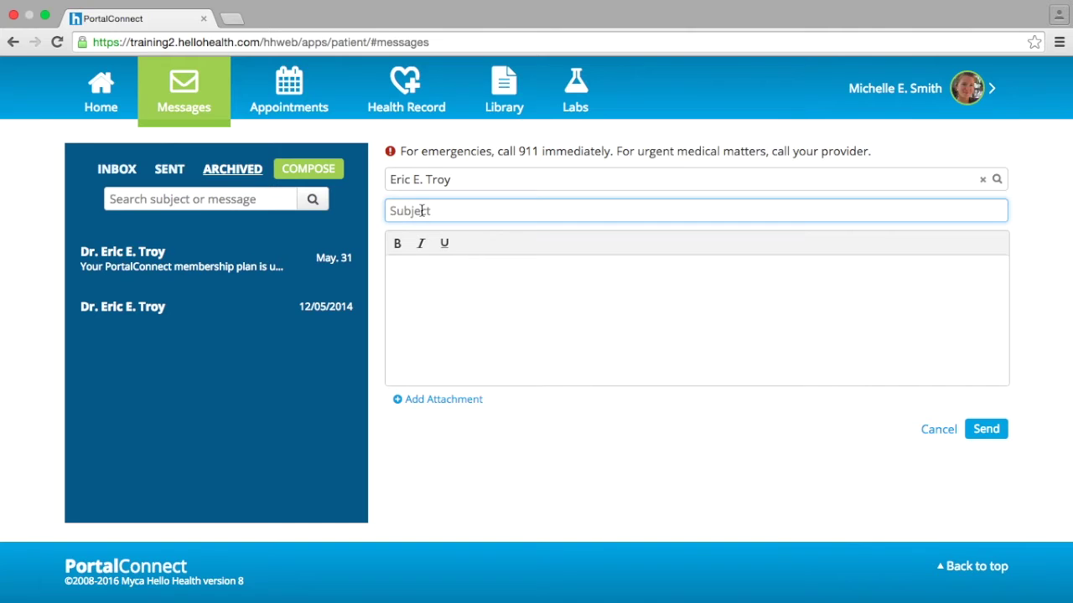
text(Question)
click(421, 269)
text(Hell)
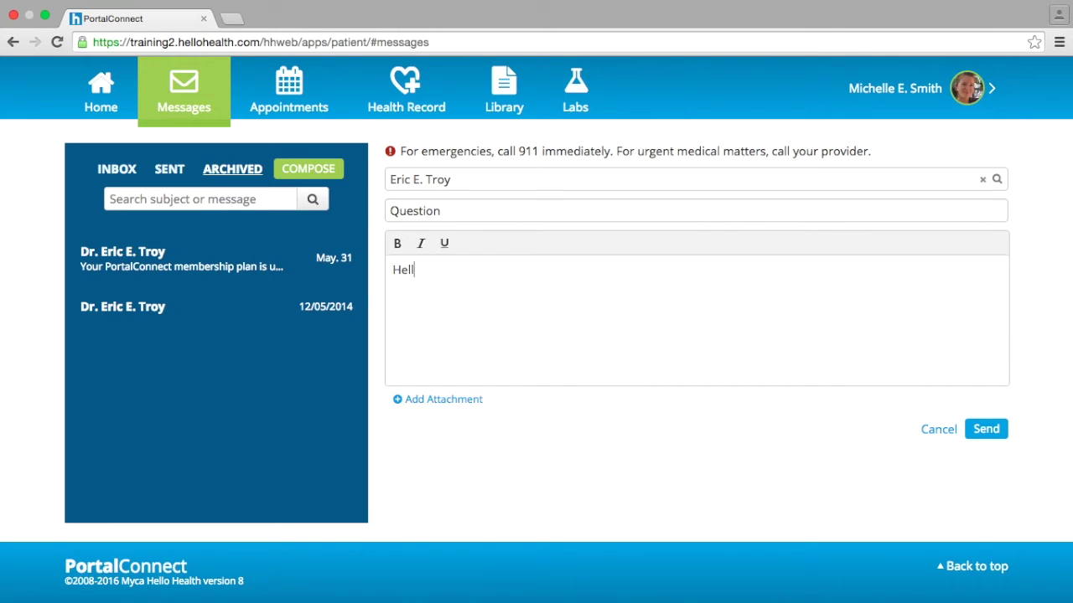
text(o Dr. Troy)
- Apply bold, italic and underline to the greeting, then remove all three formats
drag(482, 269, 391, 263)
click(398, 244)
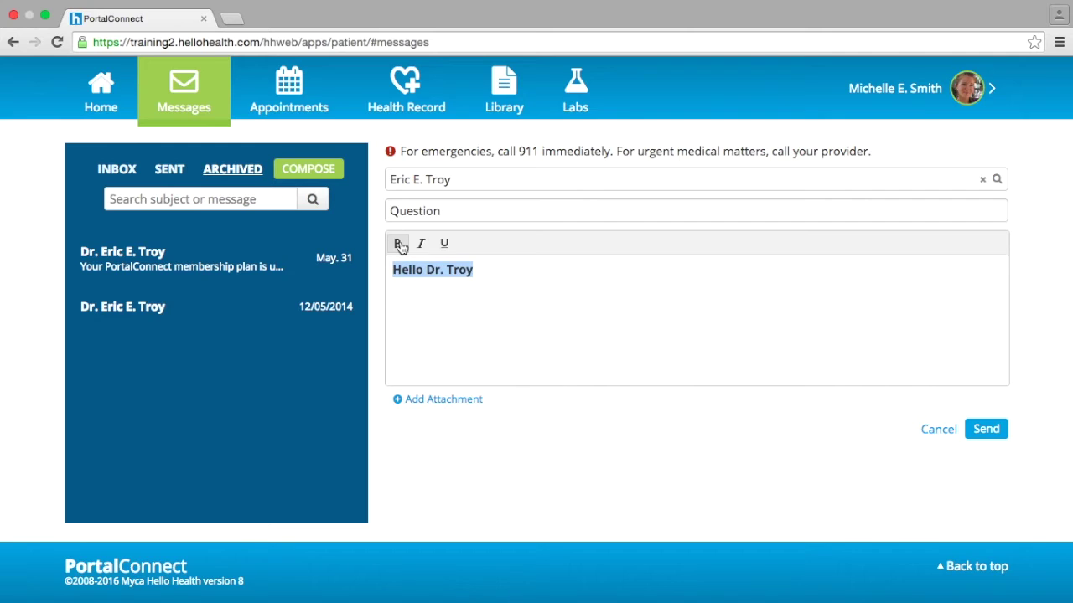
click(421, 244)
click(445, 244)
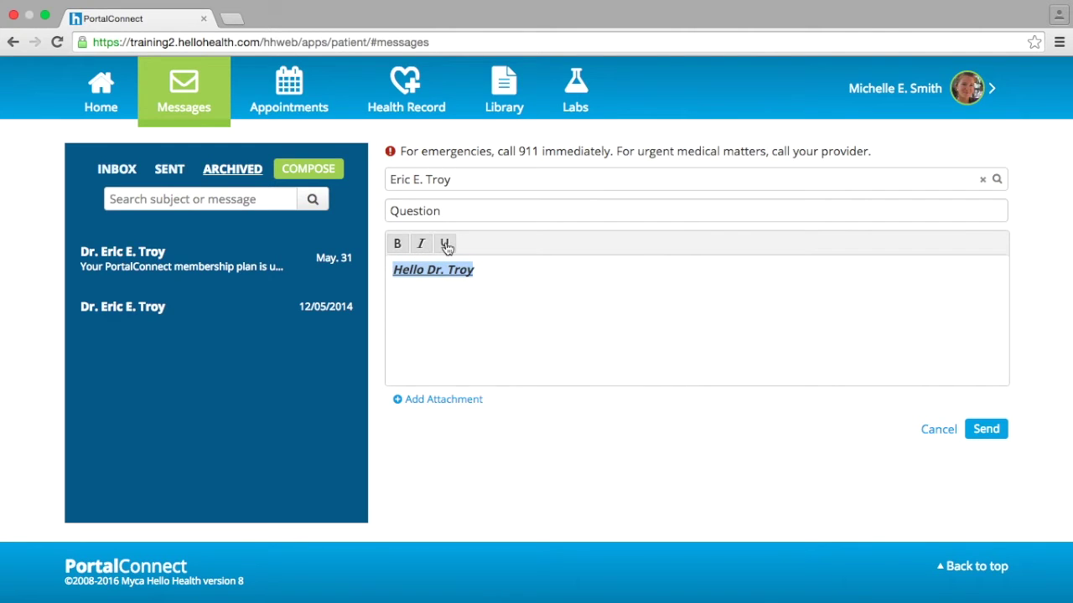
click(446, 245)
click(422, 244)
click(398, 244)
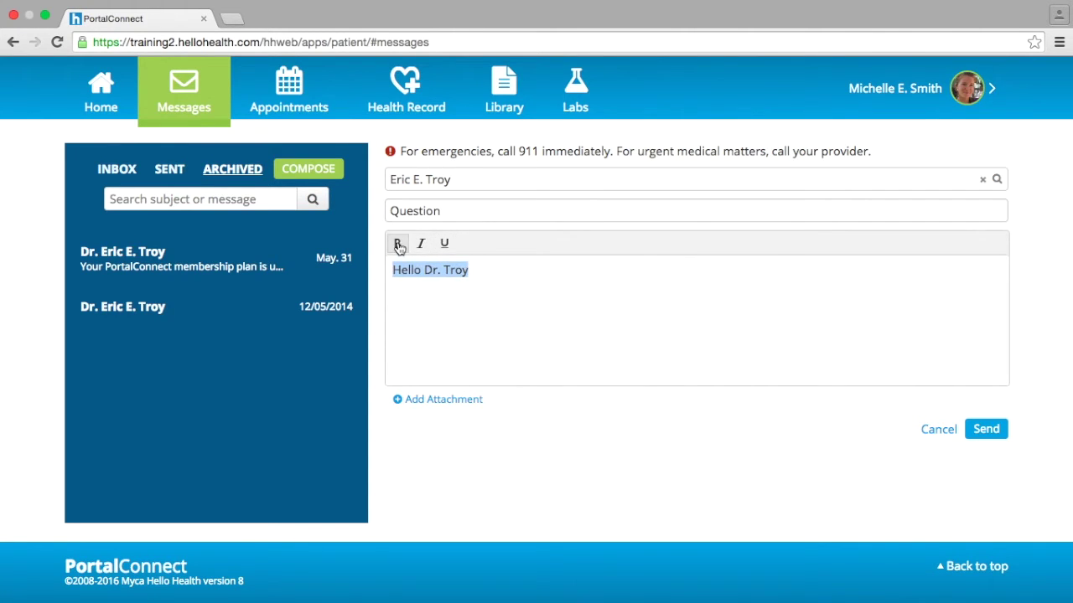
click(484, 269)
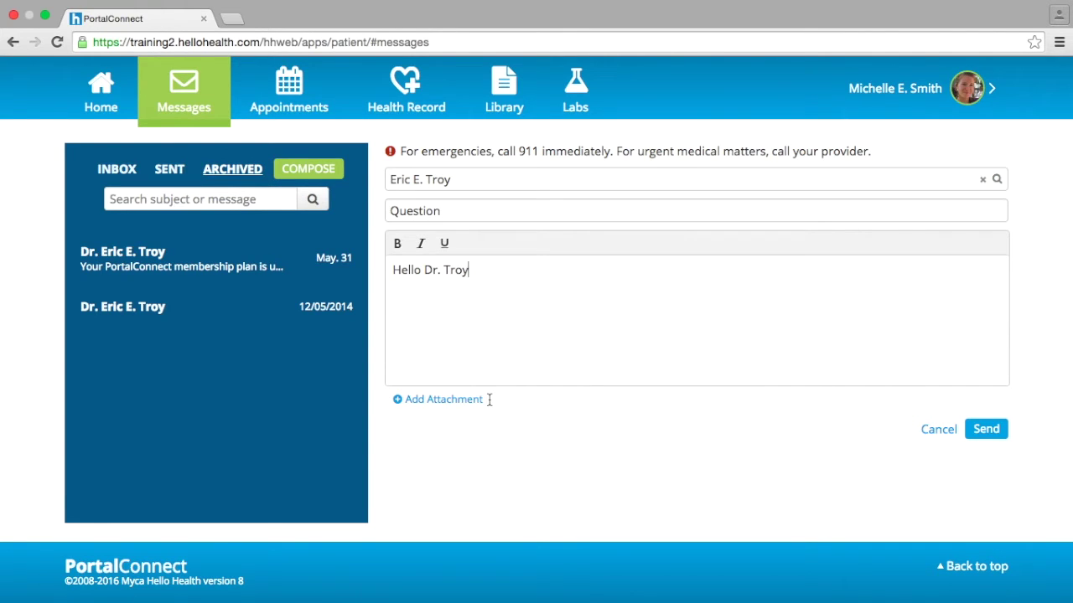
- Look at the attachment options, close them without attaching, and send the message
click(424, 401)
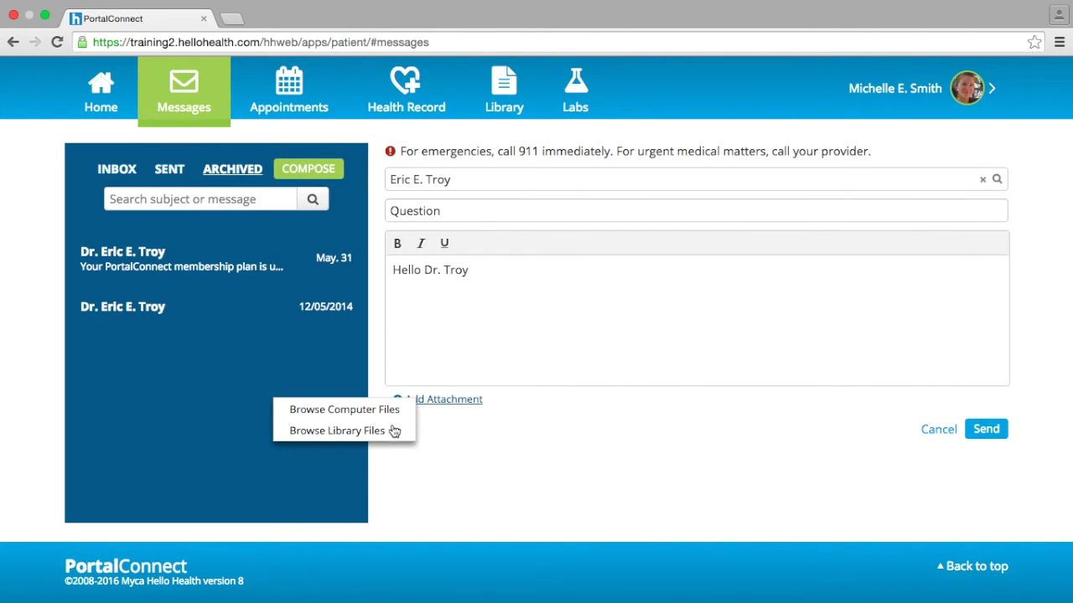
click(541, 413)
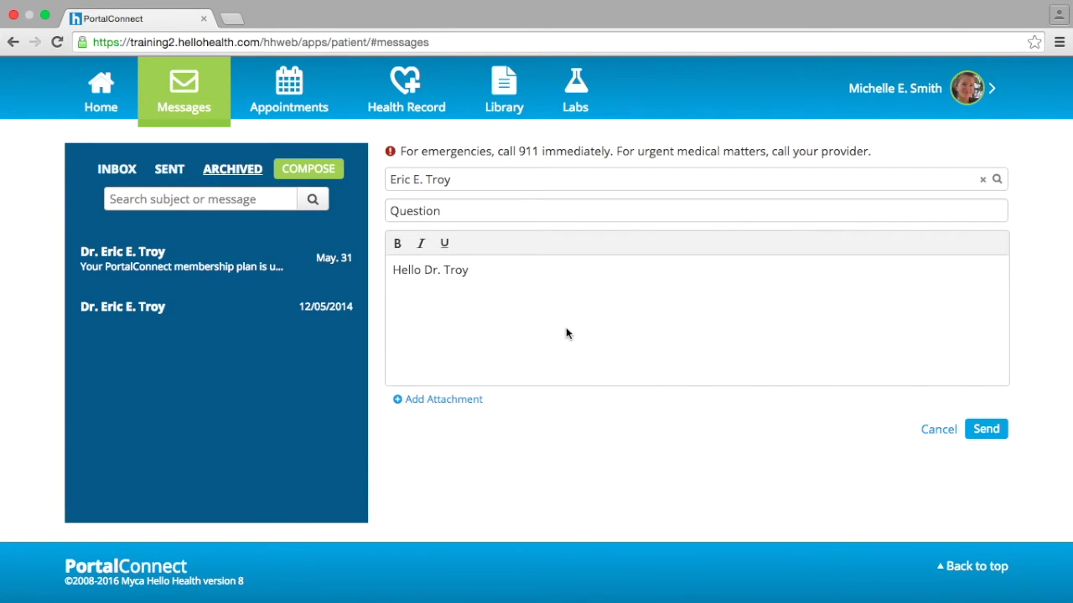
click(987, 430)
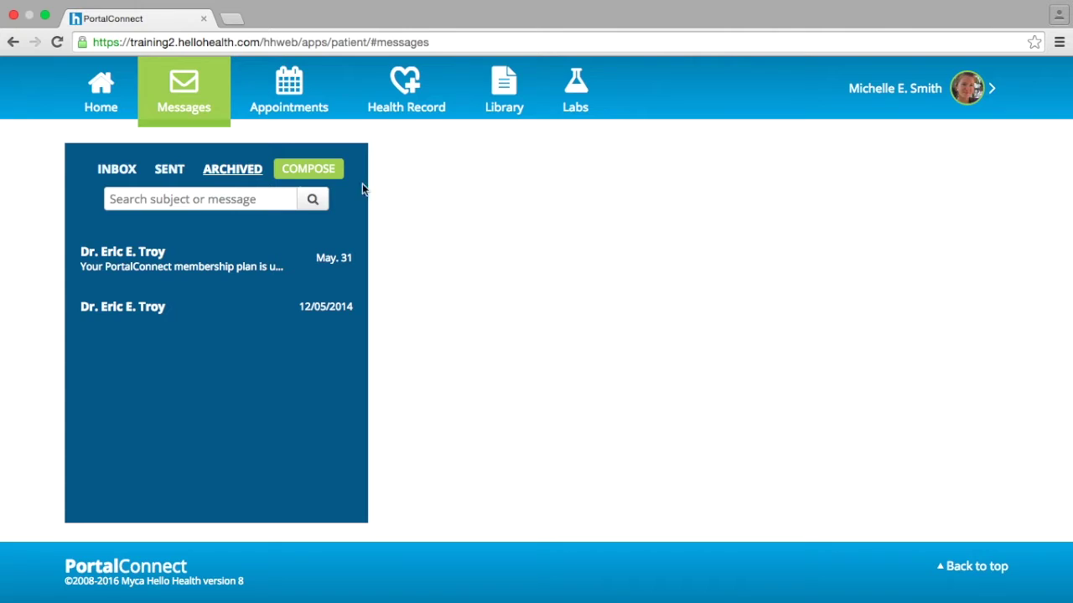
- Check the Sent folder, then switch to the upcoming appointments list
click(170, 173)
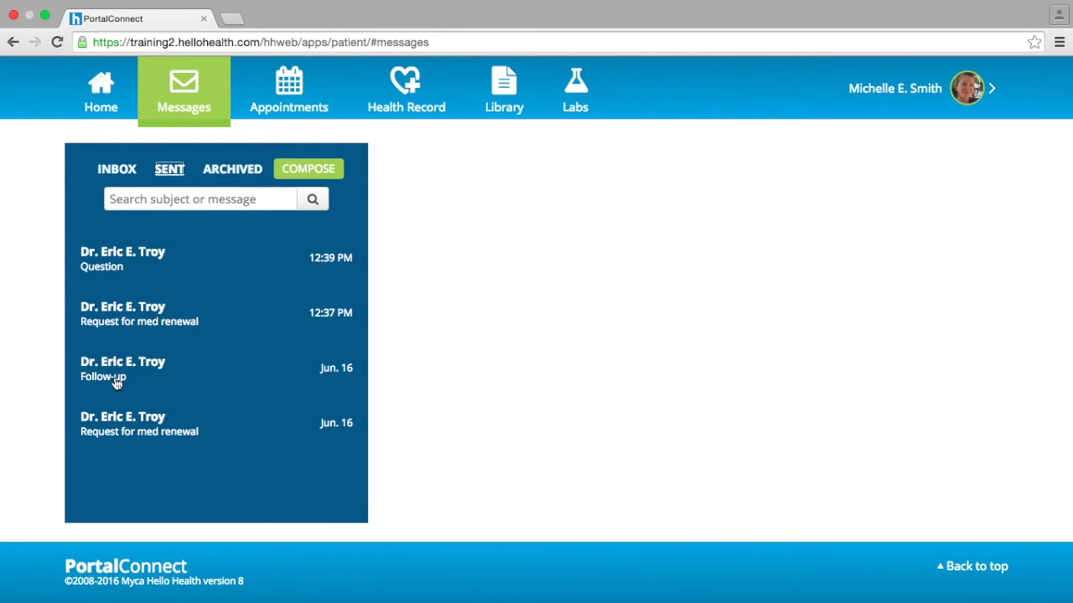
click(287, 117)
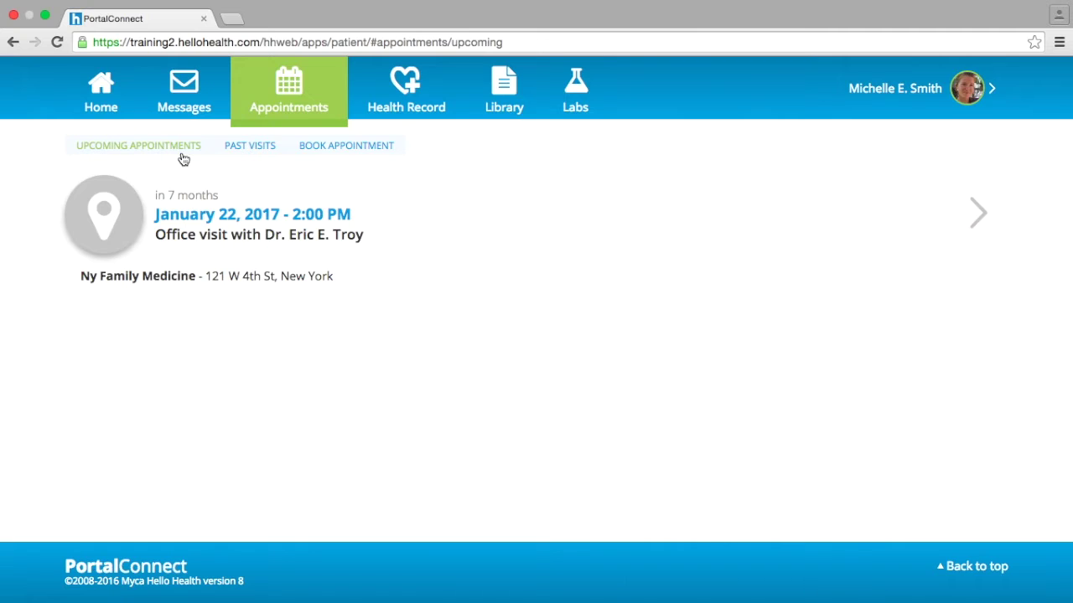
- Cancel the January 22, 2017 office visit and dismiss the success notice
click(332, 218)
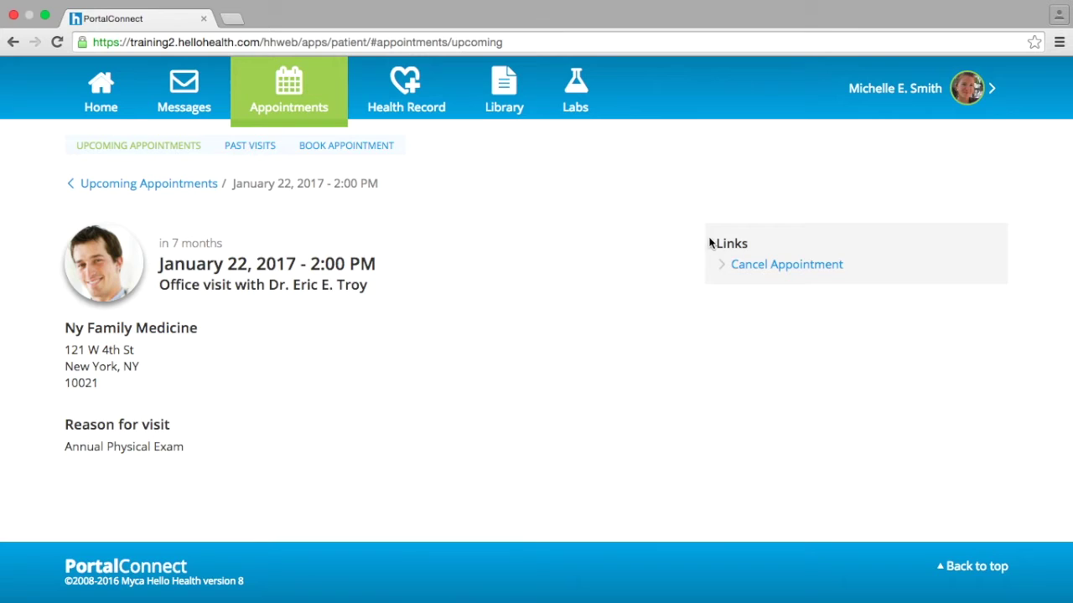
click(809, 265)
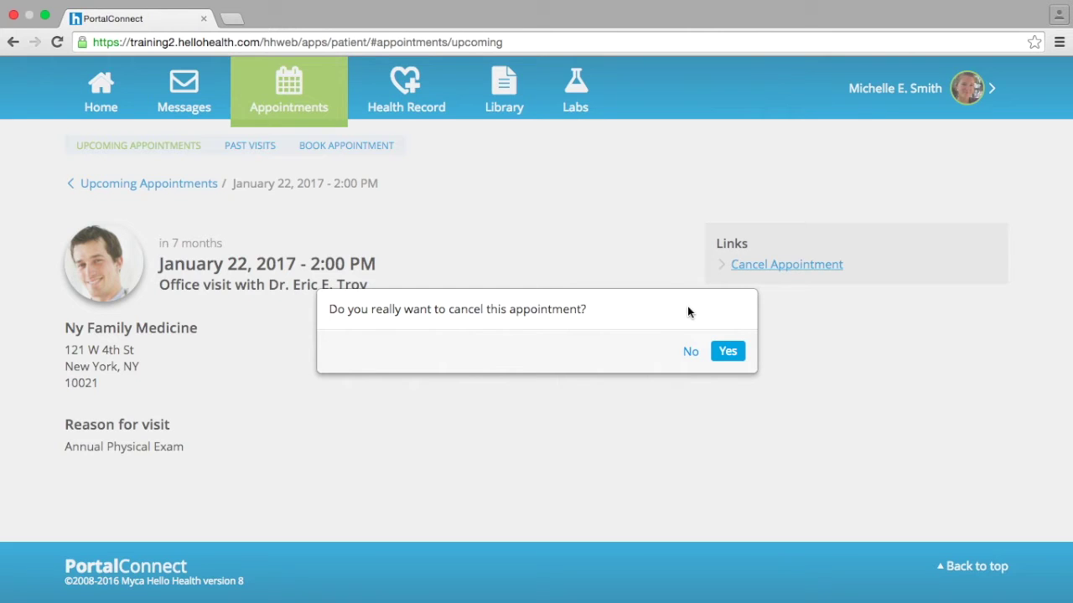
click(726, 353)
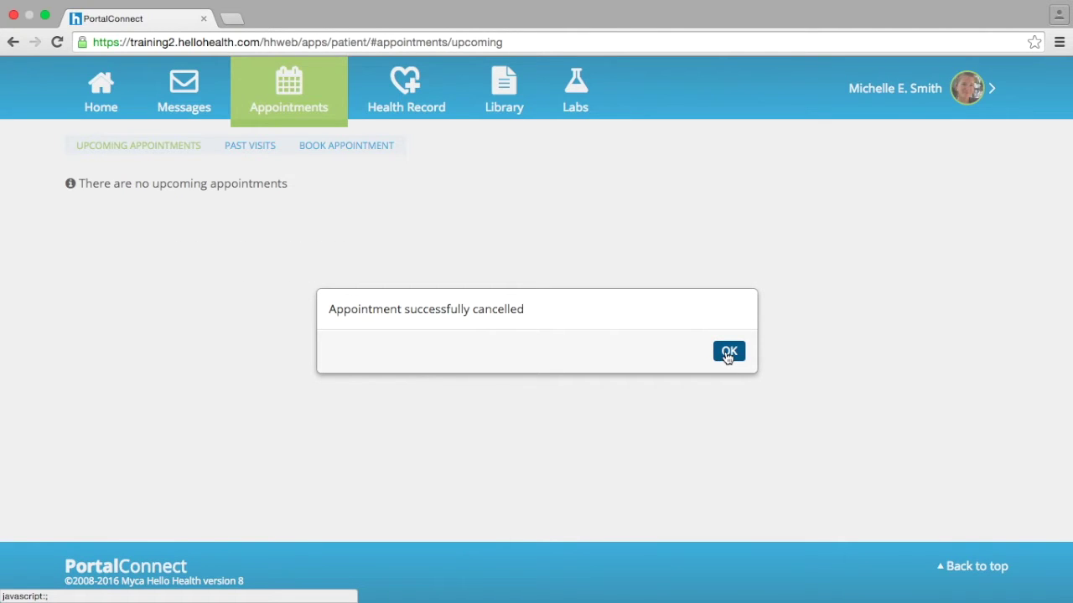
click(726, 352)
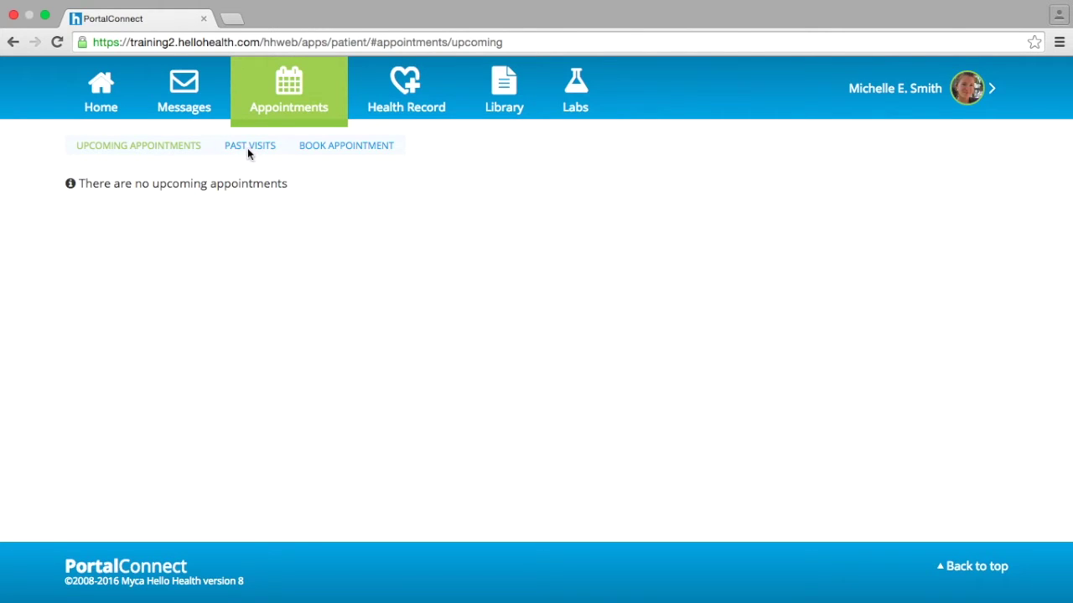
- Open the Jun 16, 2016 past visit details, then start booking a new appointment
click(276, 93)
click(246, 154)
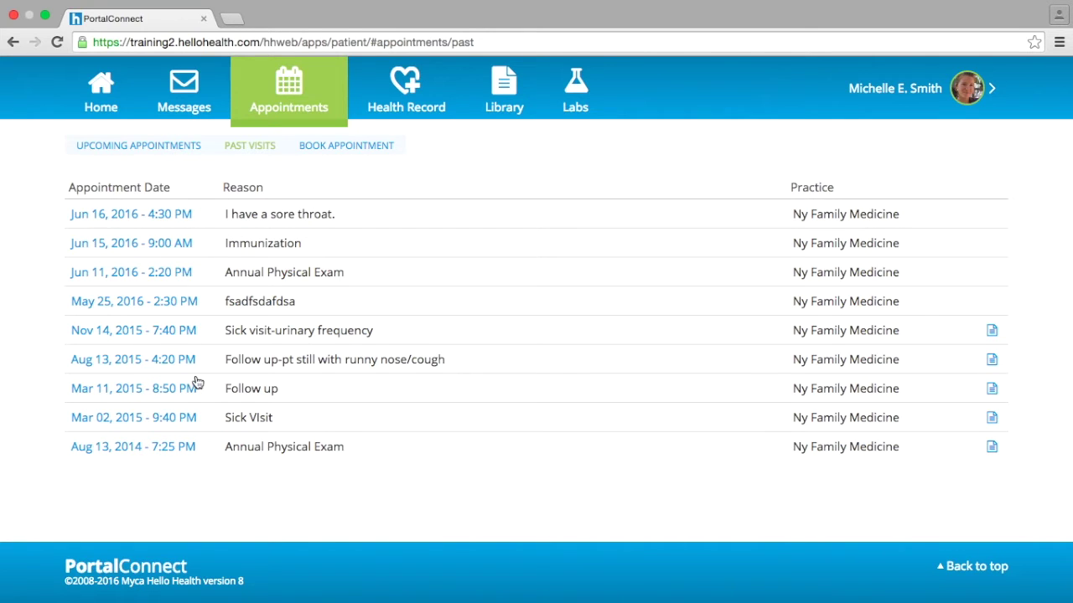
click(162, 218)
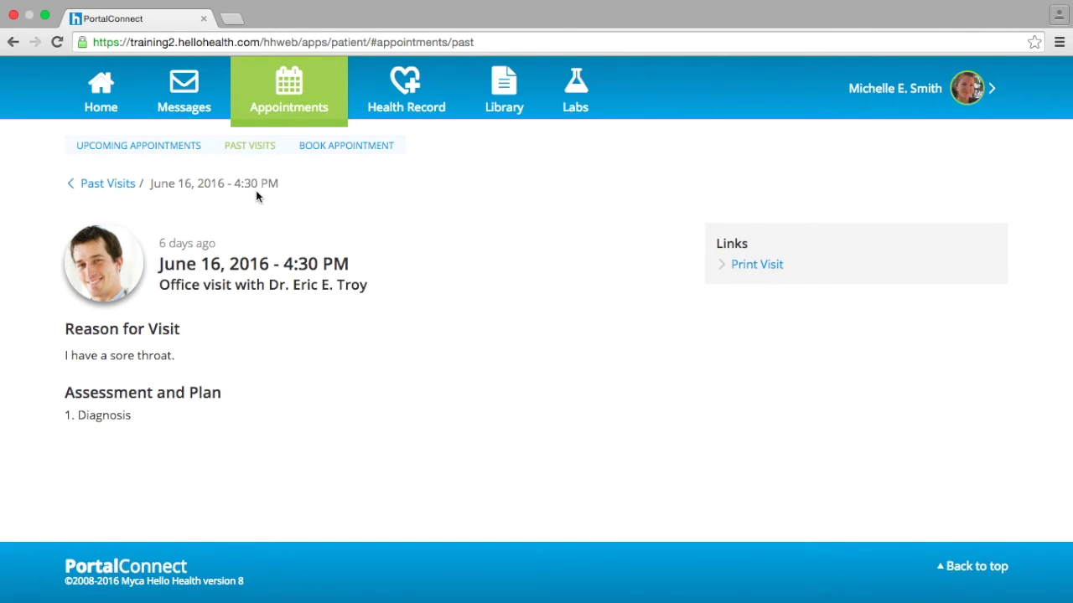
click(339, 146)
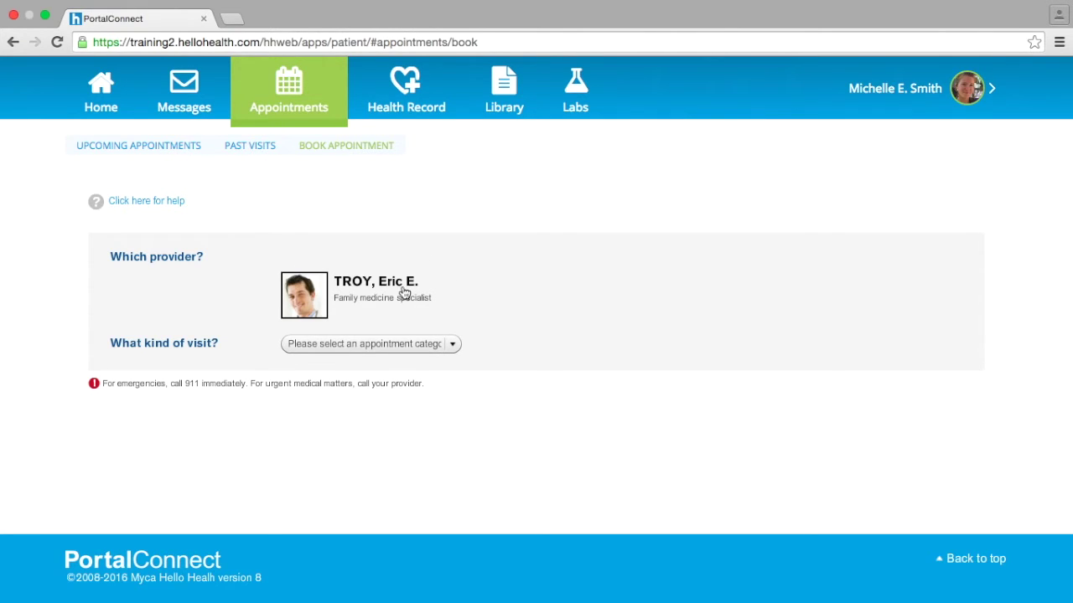
- Set the appointment category to Follow up and the type to Office visit
click(359, 345)
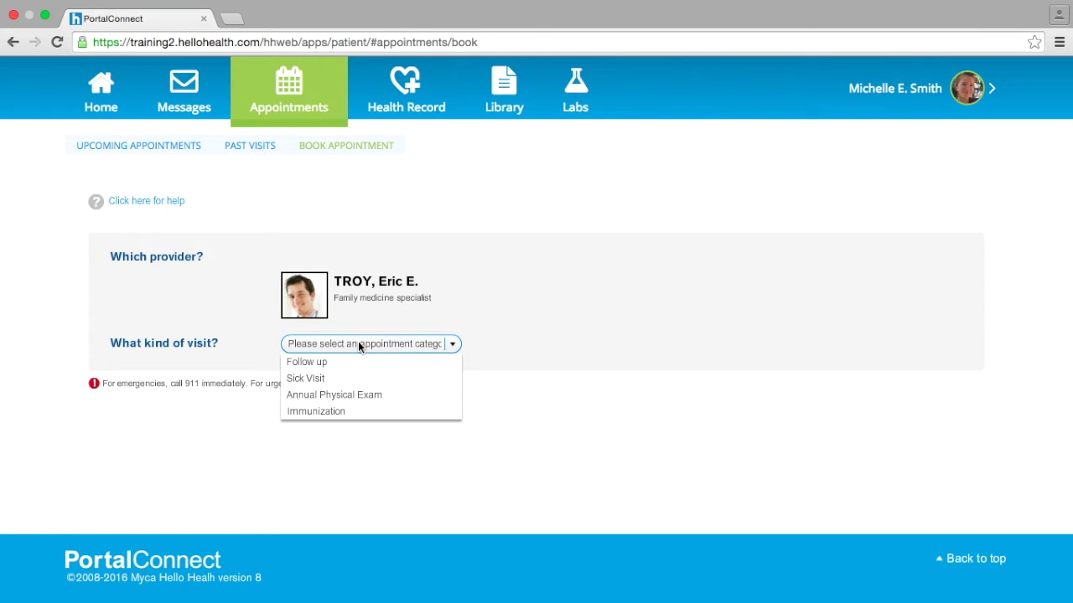
click(321, 363)
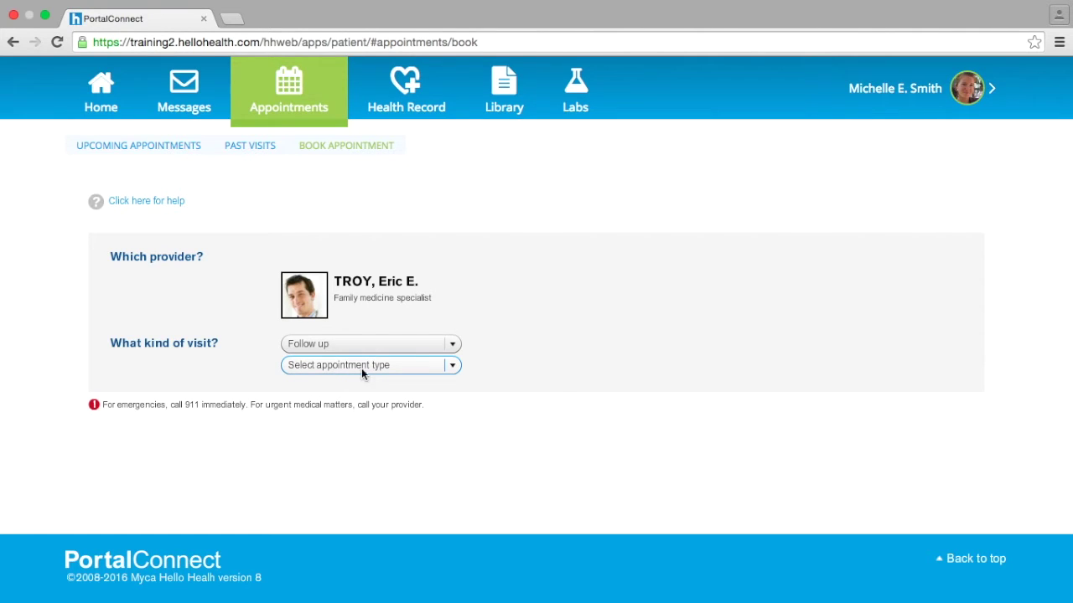
click(406, 367)
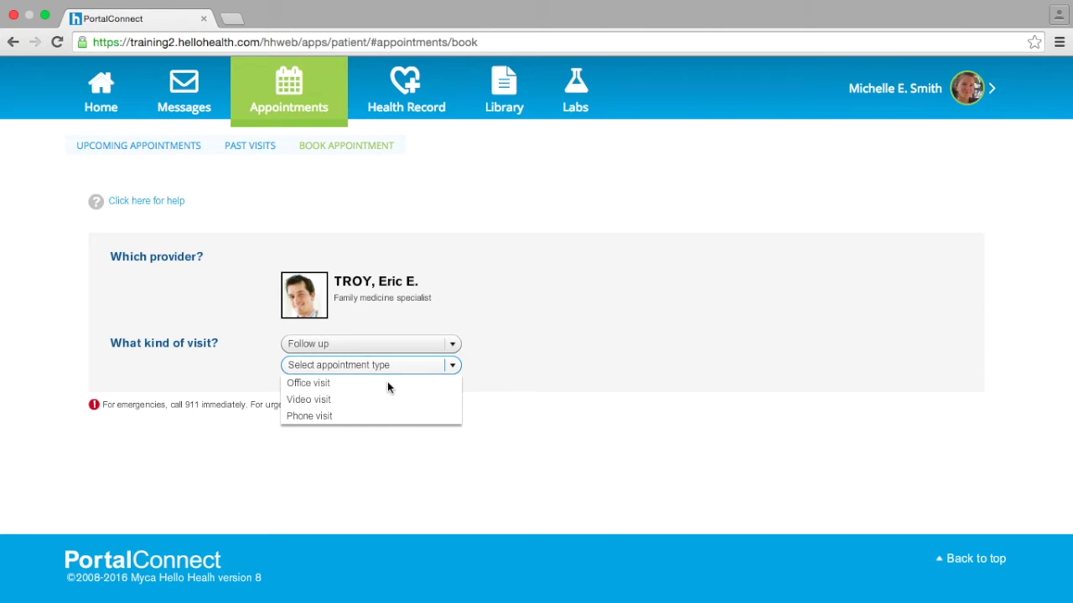
click(324, 384)
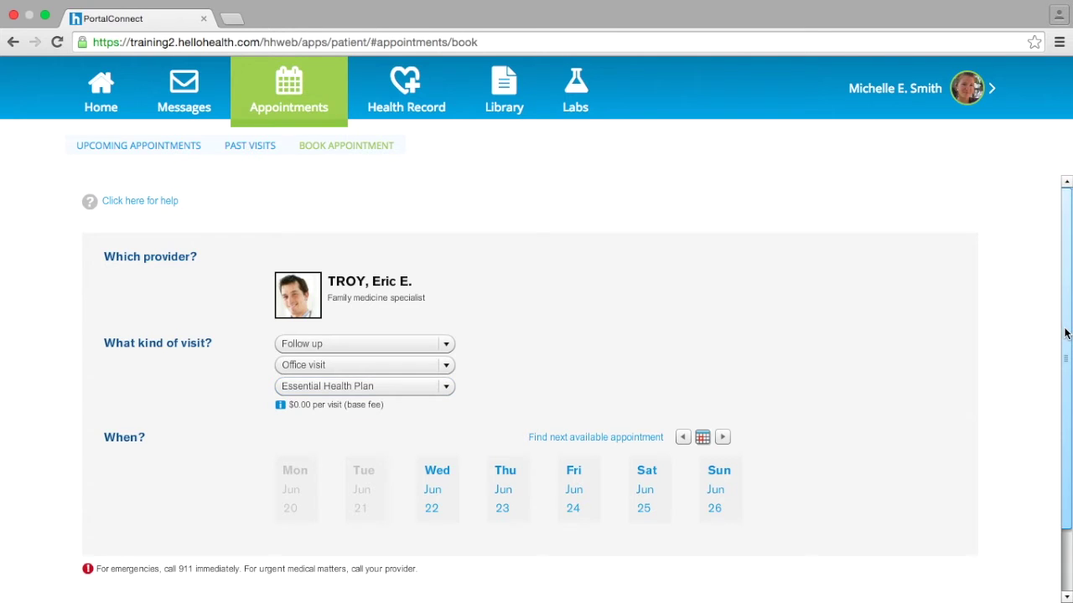
scroll(1065, 348, down, 1)
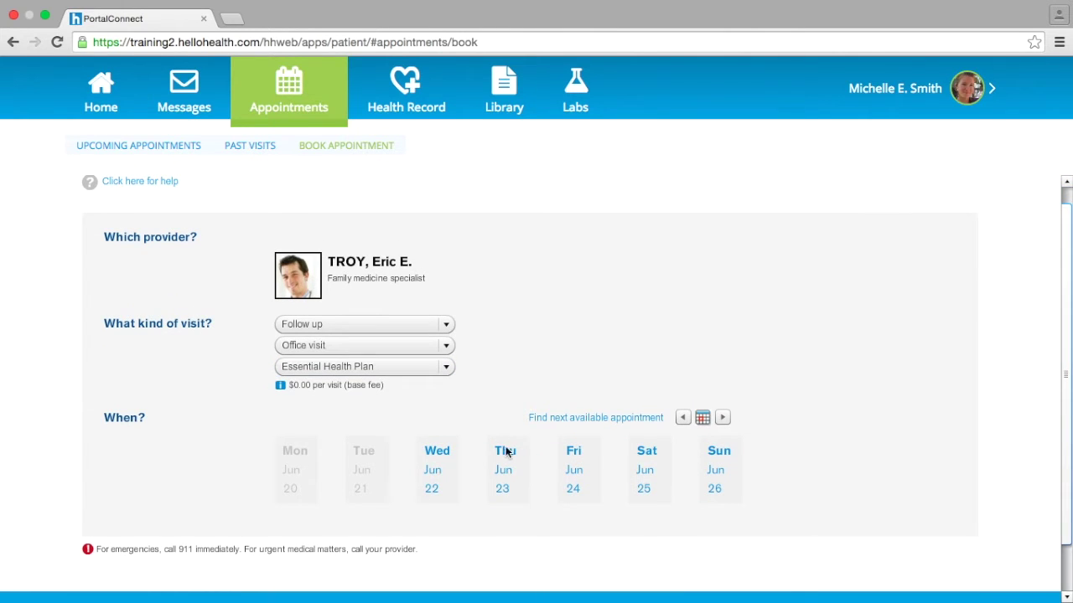
- Schedule the visit for Wednesday June 22 at 4:40 PM with reason 'Routine Check-up'
click(611, 420)
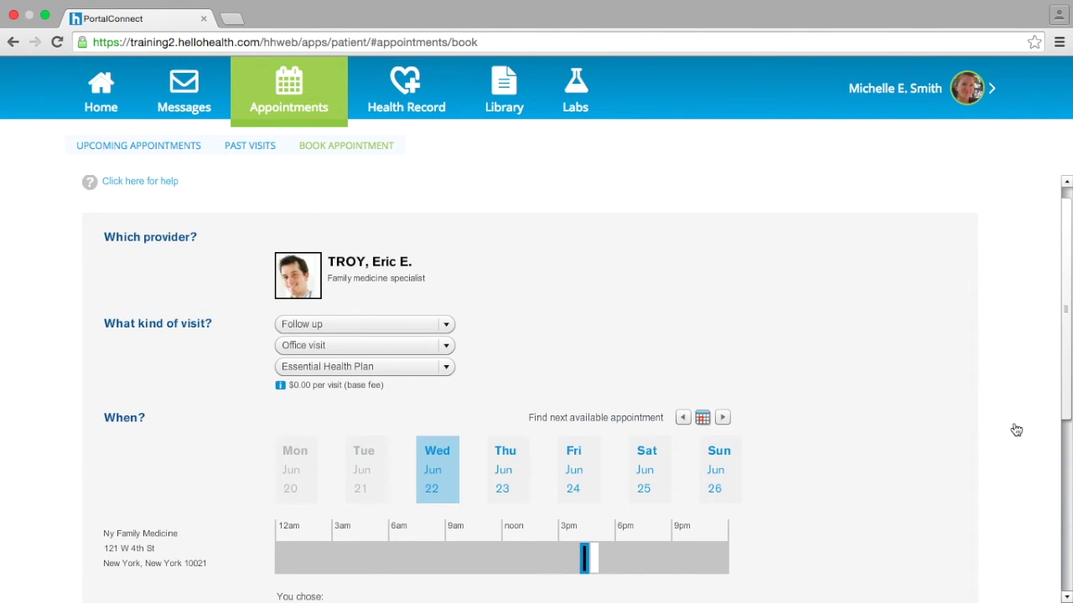
drag(1069, 406, 1069, 482)
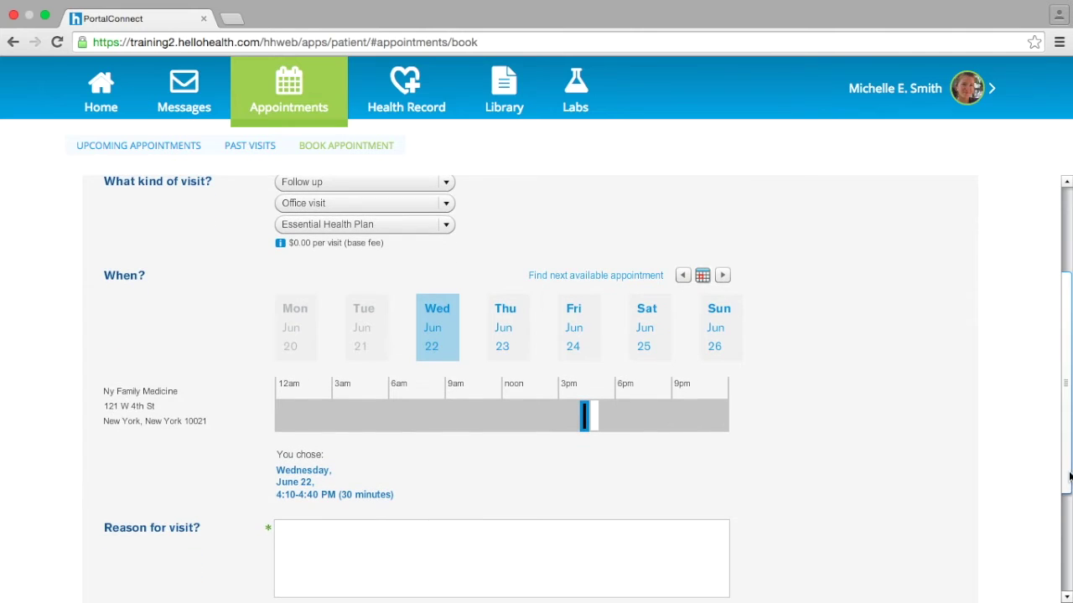
click(595, 419)
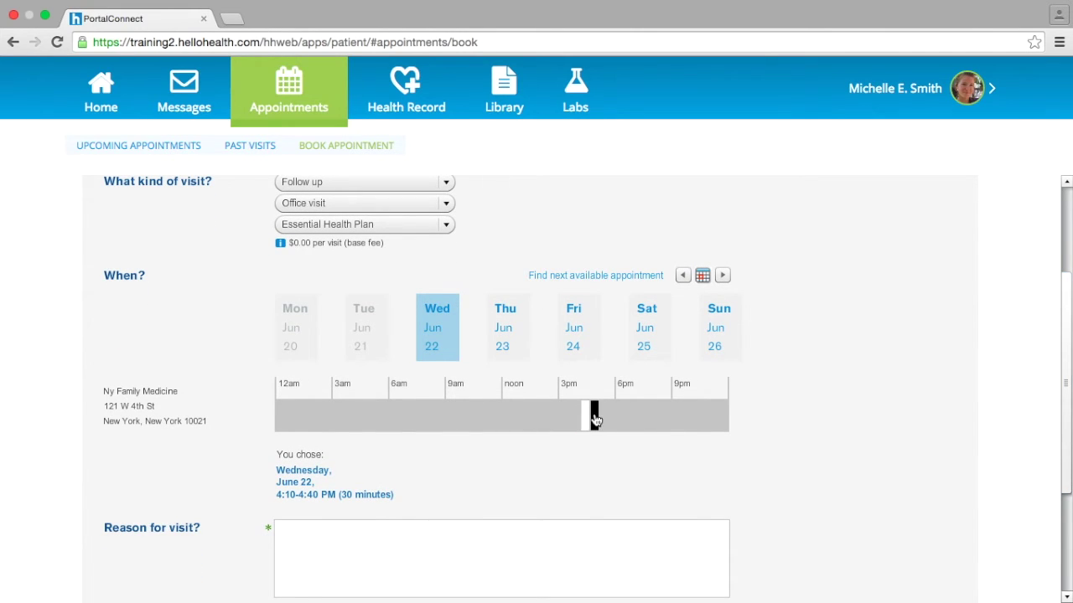
drag(1067, 414, 1067, 463)
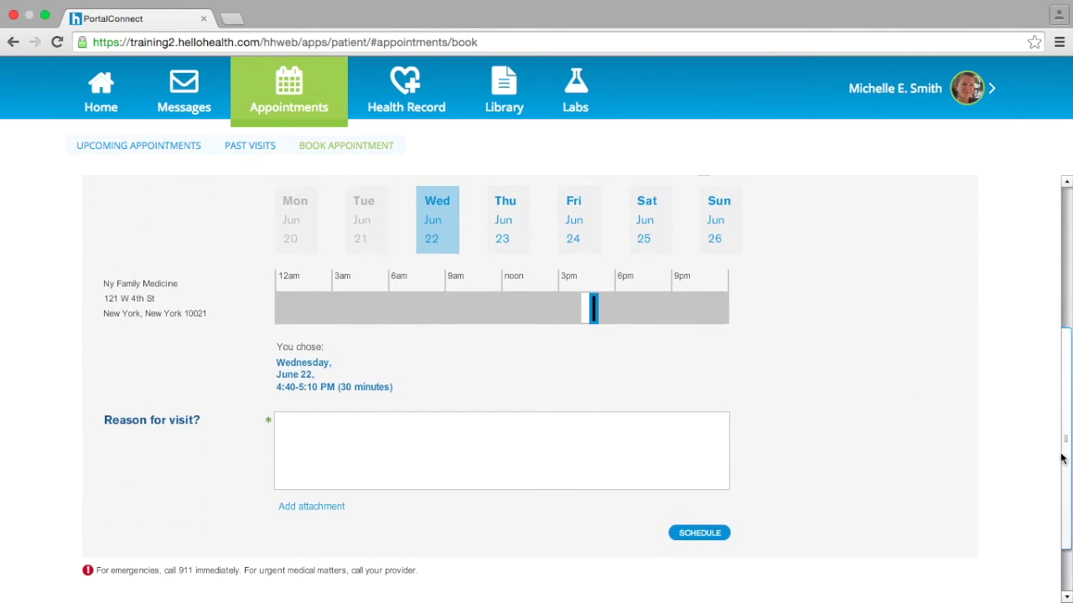
click(537, 437)
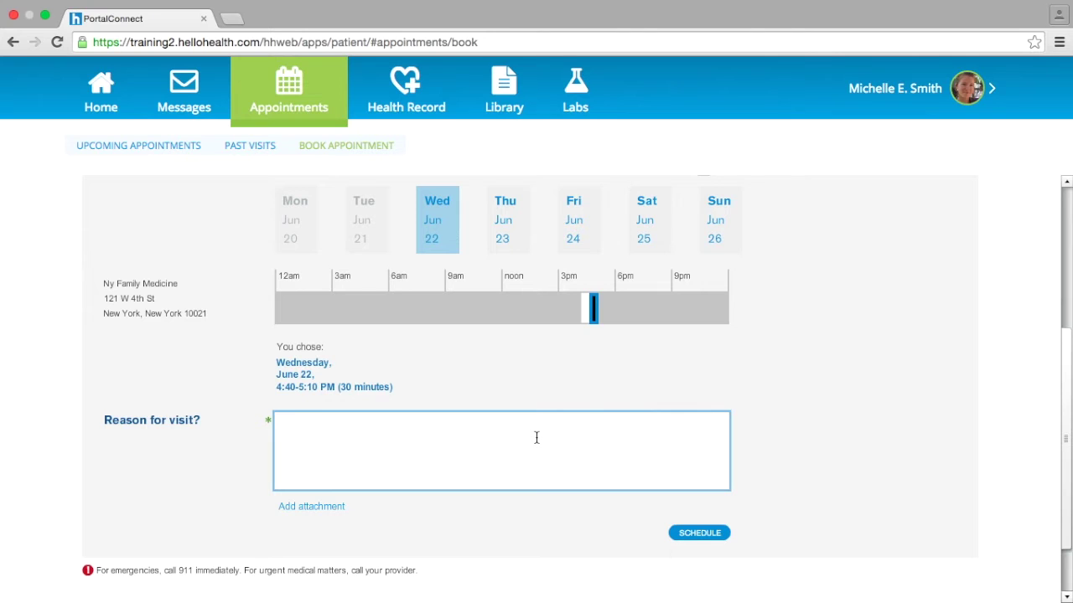
text(Routine Check-up)
click(699, 533)
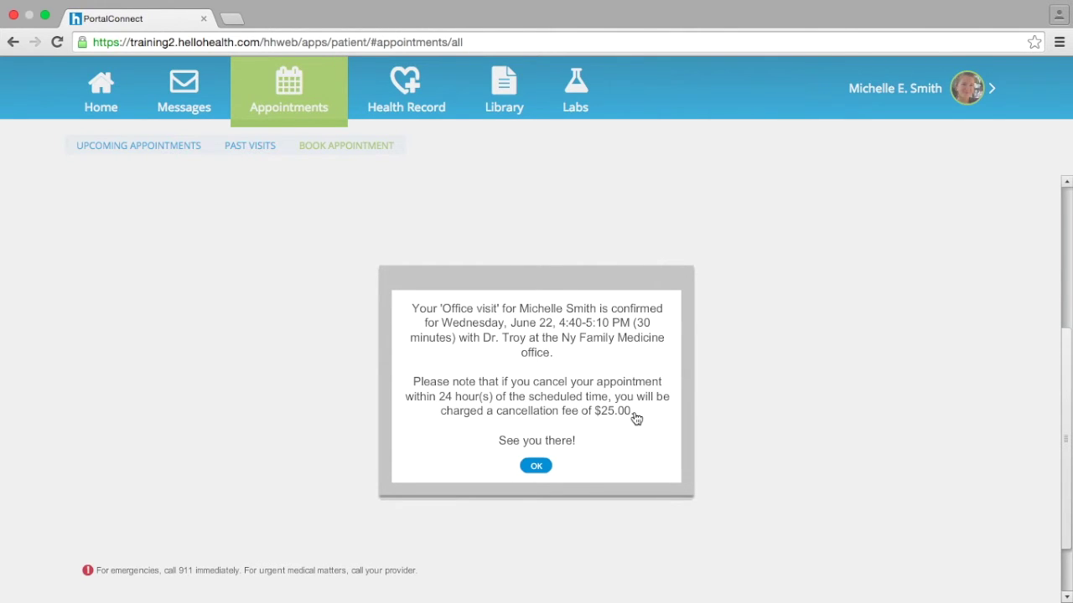
- Dismiss the booking confirmation and go to the Health Record's allergies page
click(536, 468)
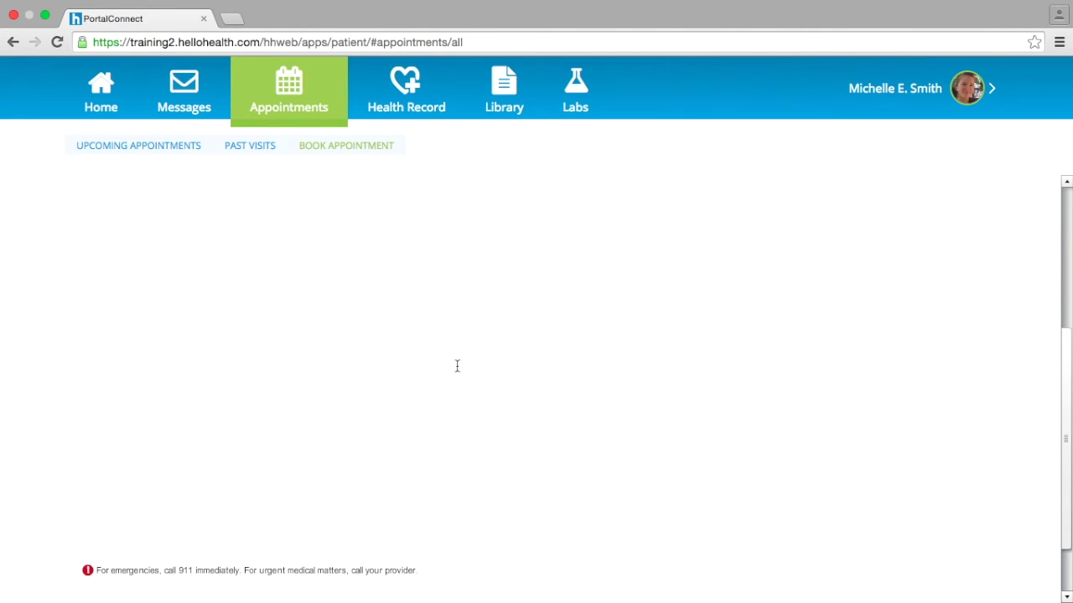
click(396, 94)
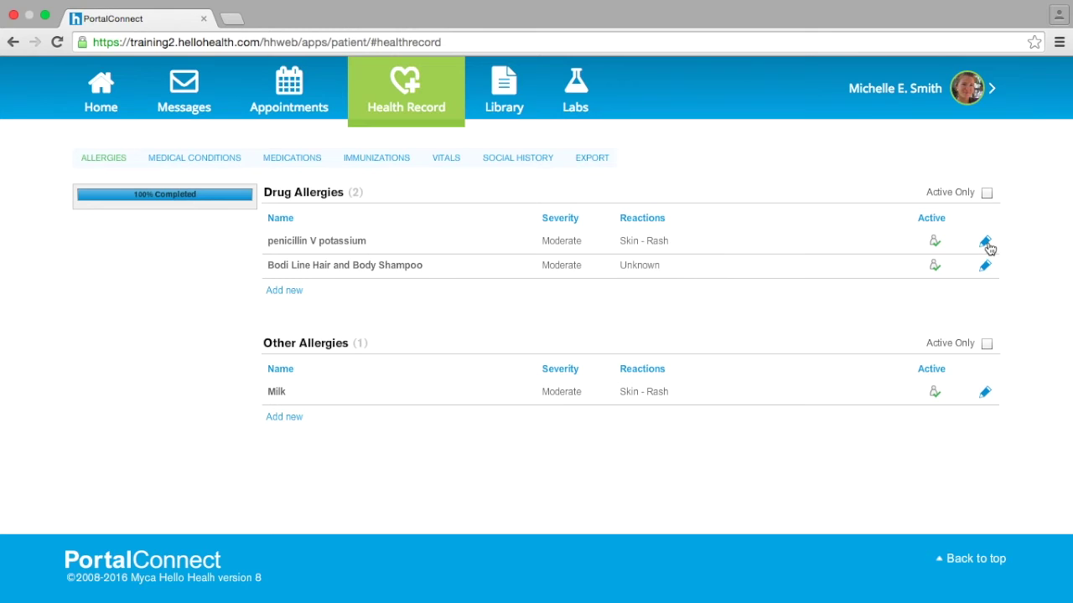
- Begin adding a new drug allergy entry, then switch to the Medical Conditions section
click(986, 244)
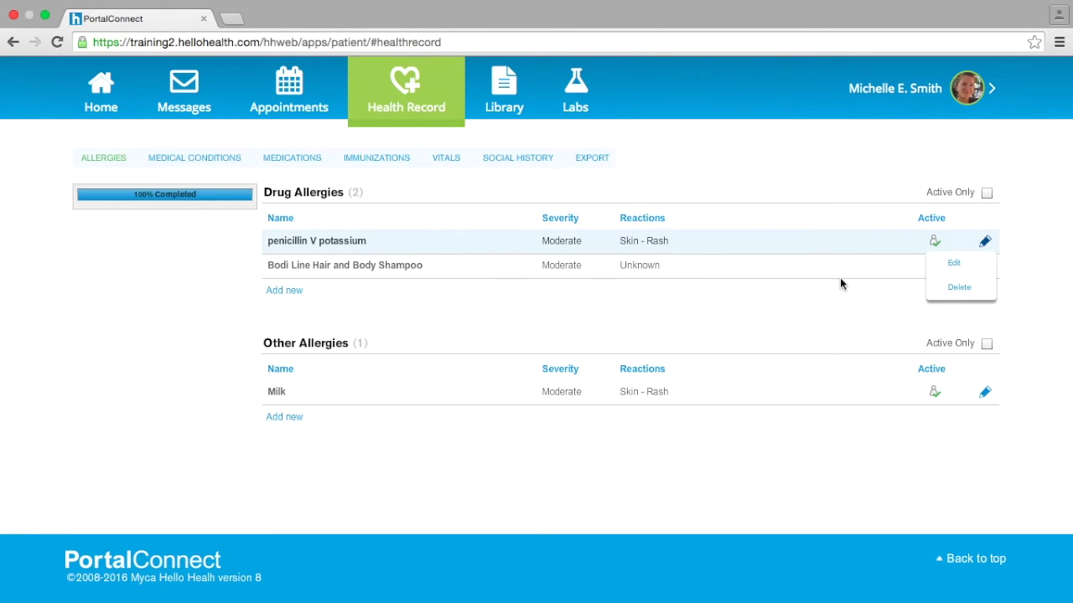
click(289, 292)
click(316, 299)
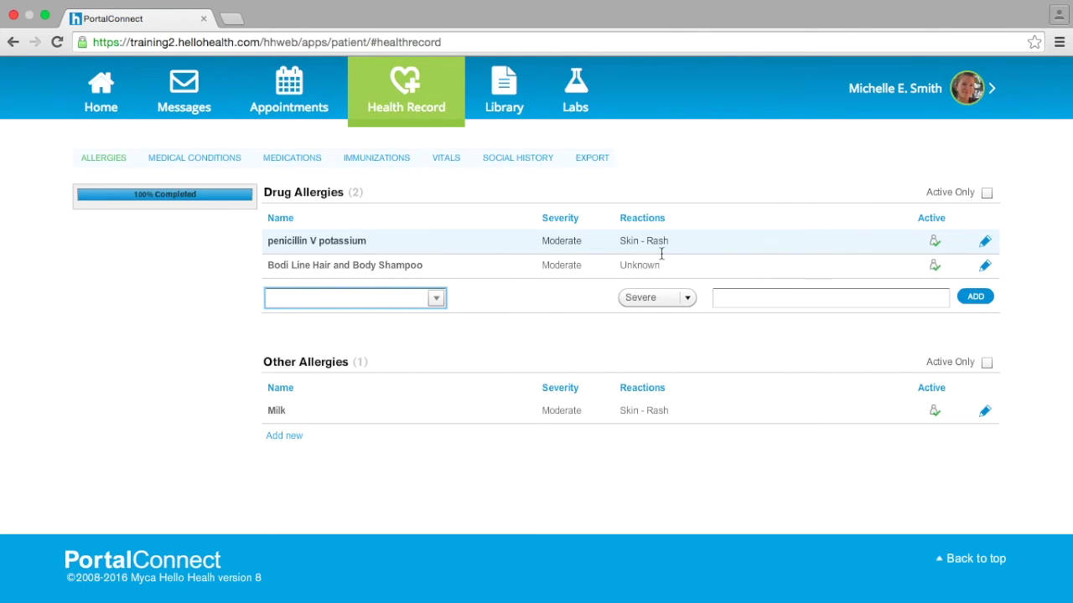
click(218, 161)
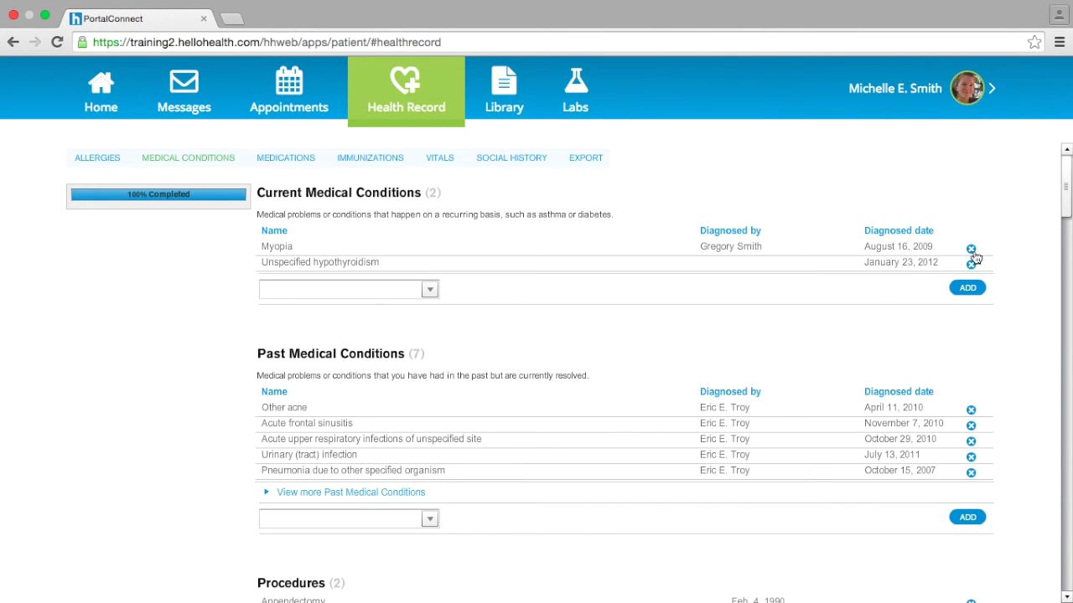
- Choose Injection, bupivicaine hydro as a new procedure entry
drag(1066, 200, 1066, 225)
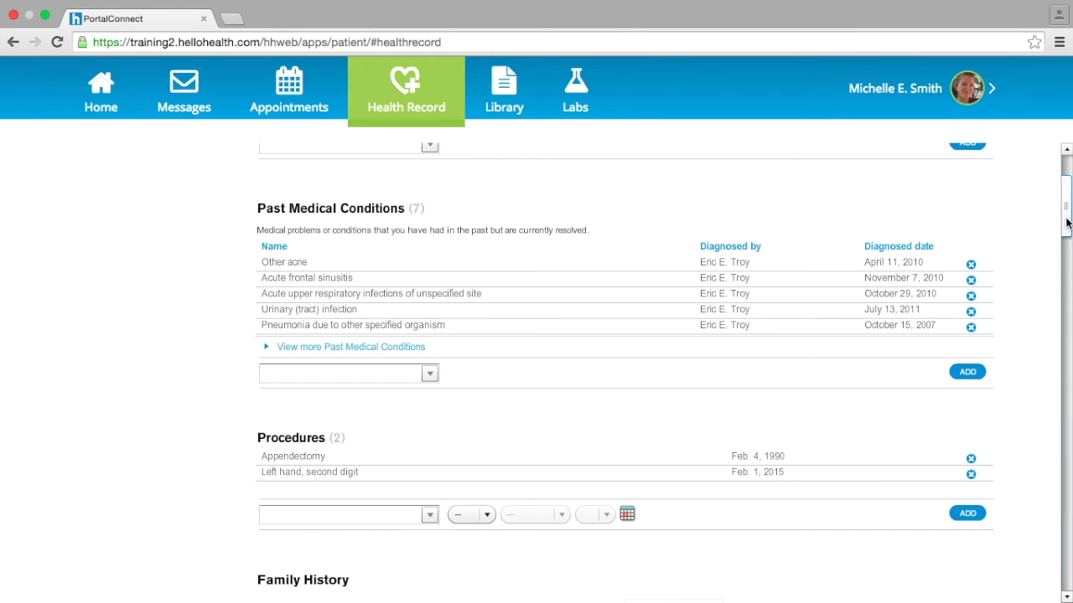
drag(1066, 222, 1066, 251)
click(391, 300)
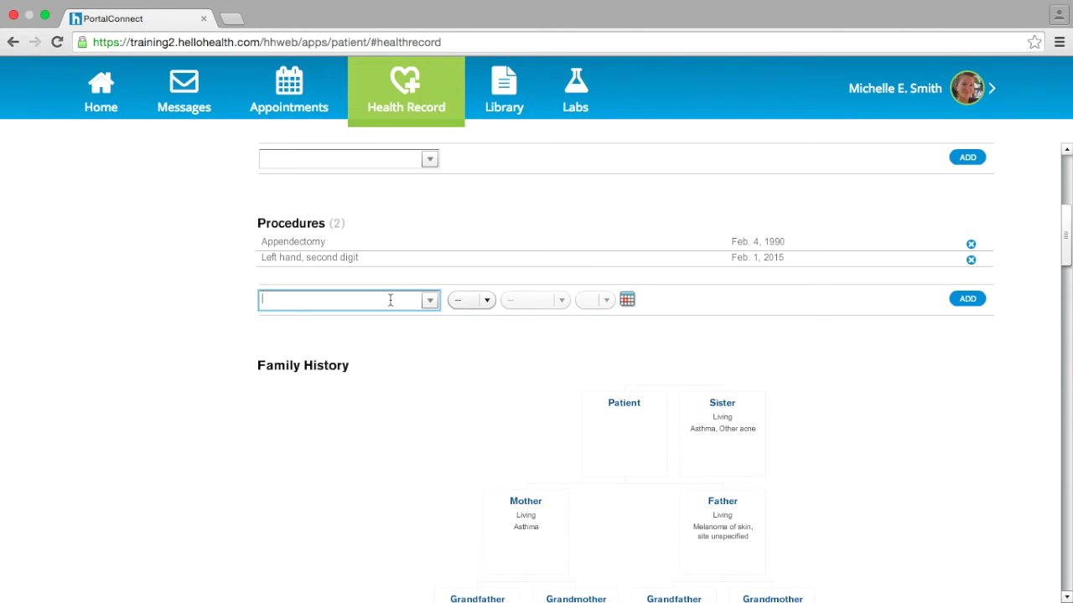
text(s)
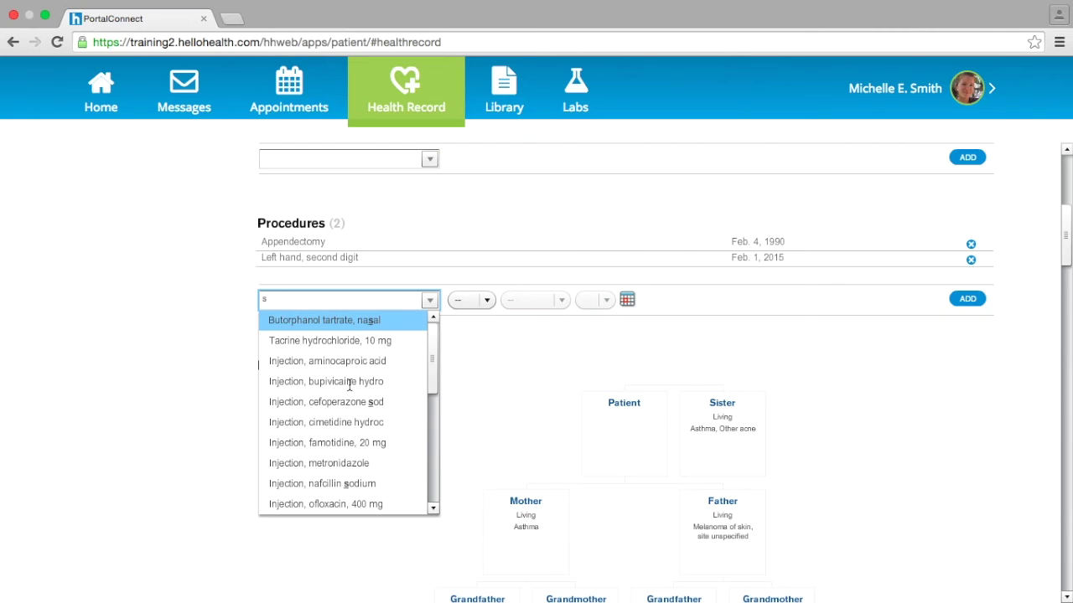
click(349, 383)
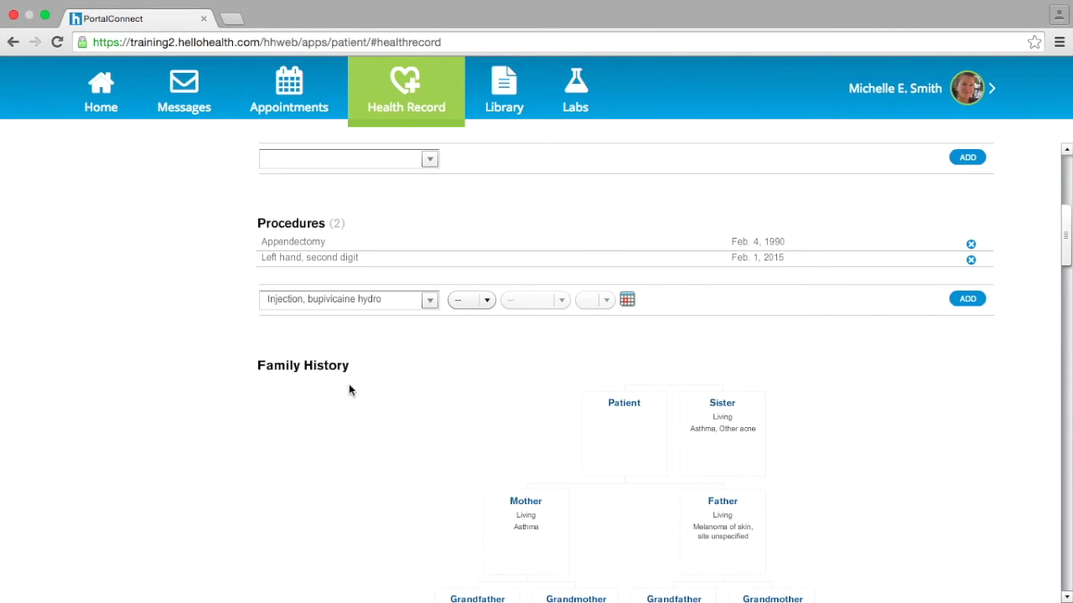
- Date the procedure February 1, 2016 and add it to the procedures list
click(486, 300)
click(476, 333)
click(524, 304)
click(527, 353)
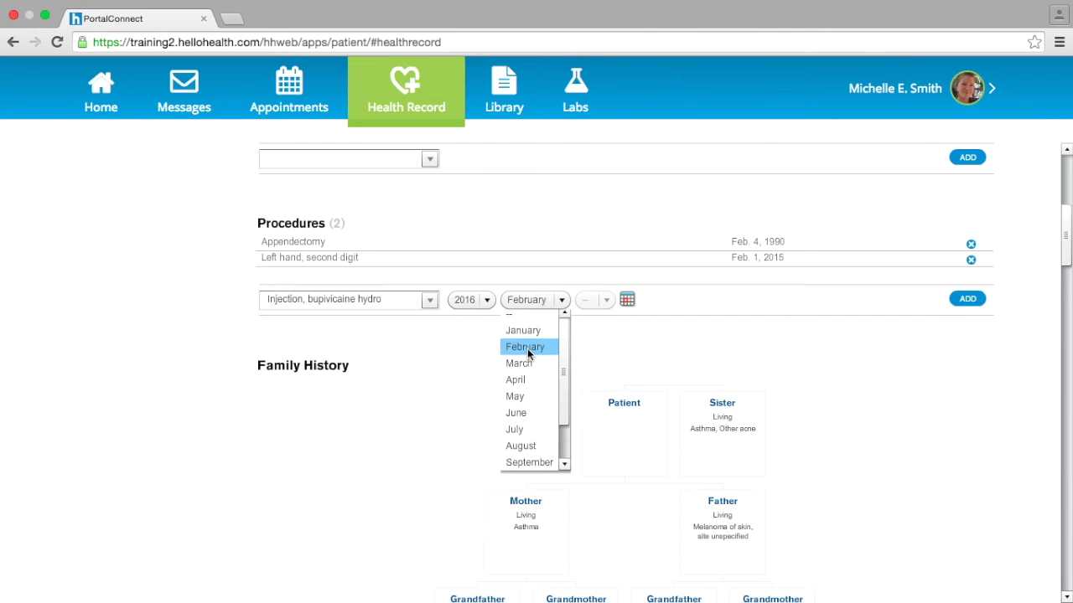
click(597, 307)
click(590, 338)
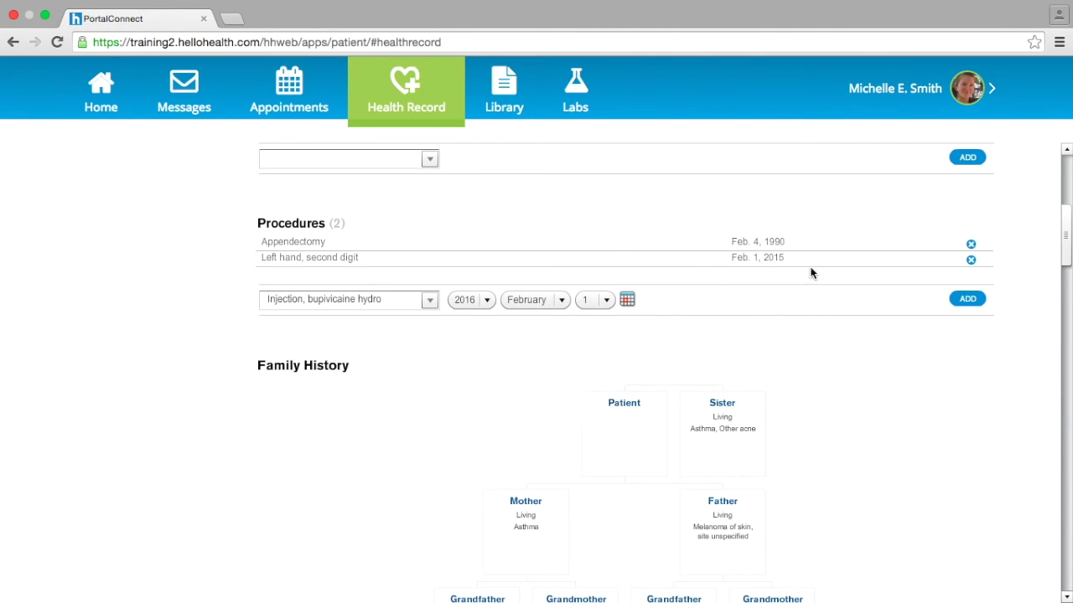
click(955, 300)
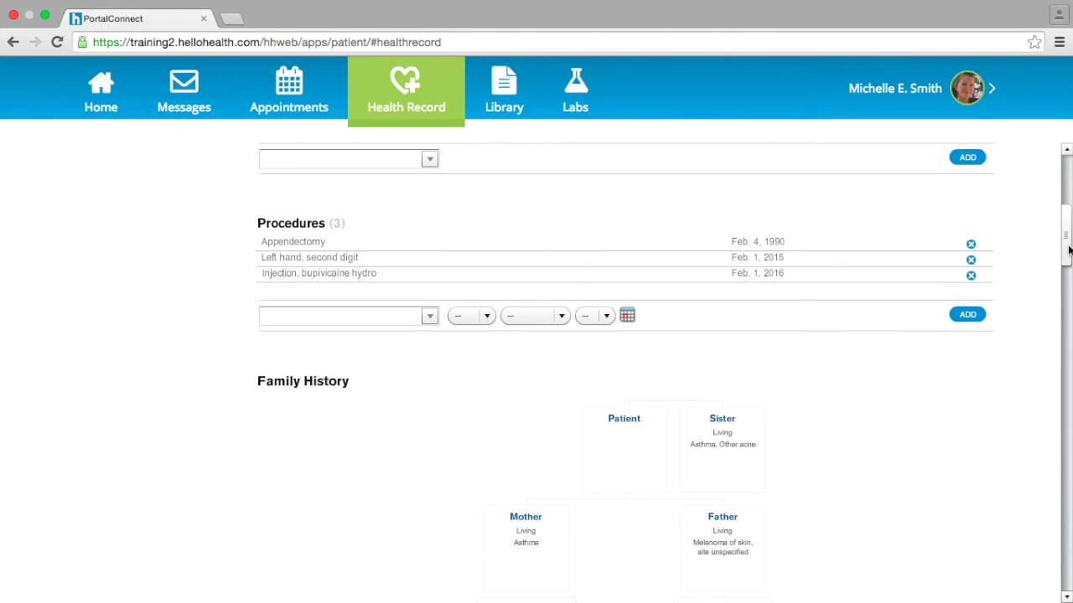
drag(1067, 249, 1067, 278)
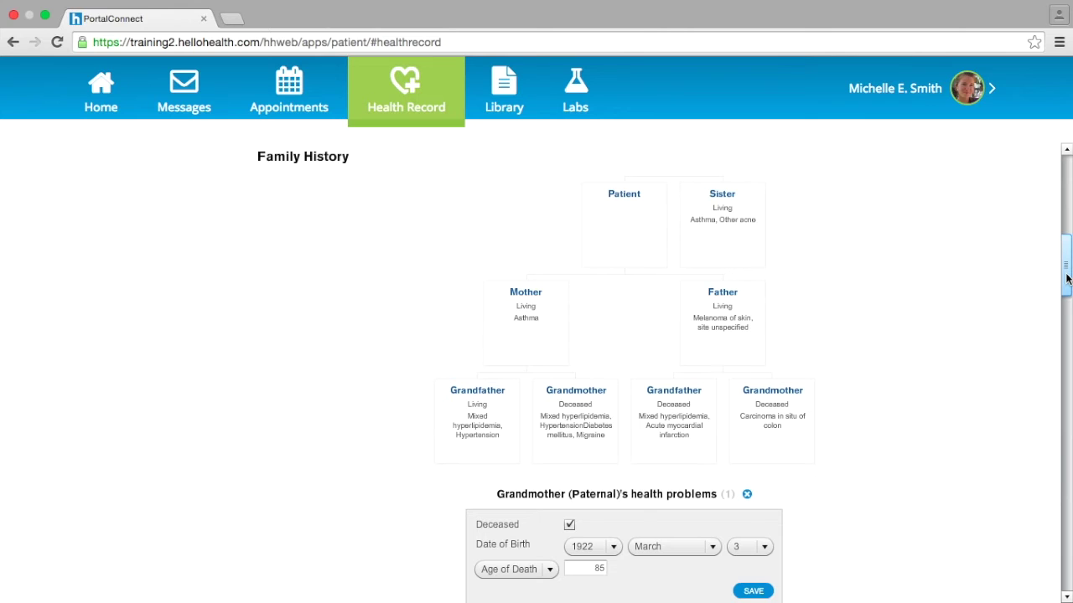
drag(1067, 279, 1067, 573)
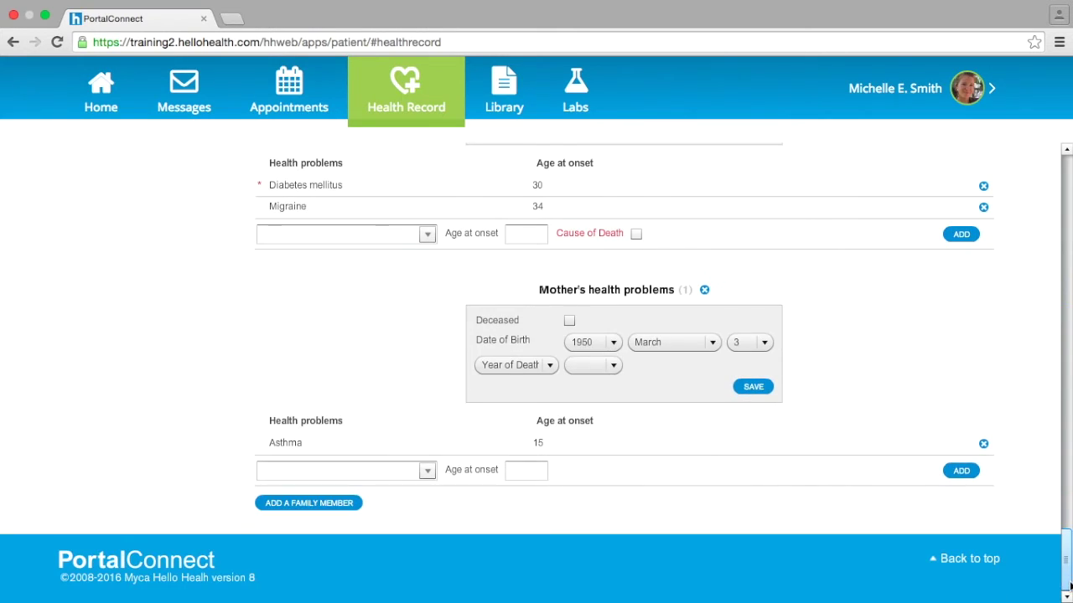
click(330, 508)
drag(1068, 510, 1068, 568)
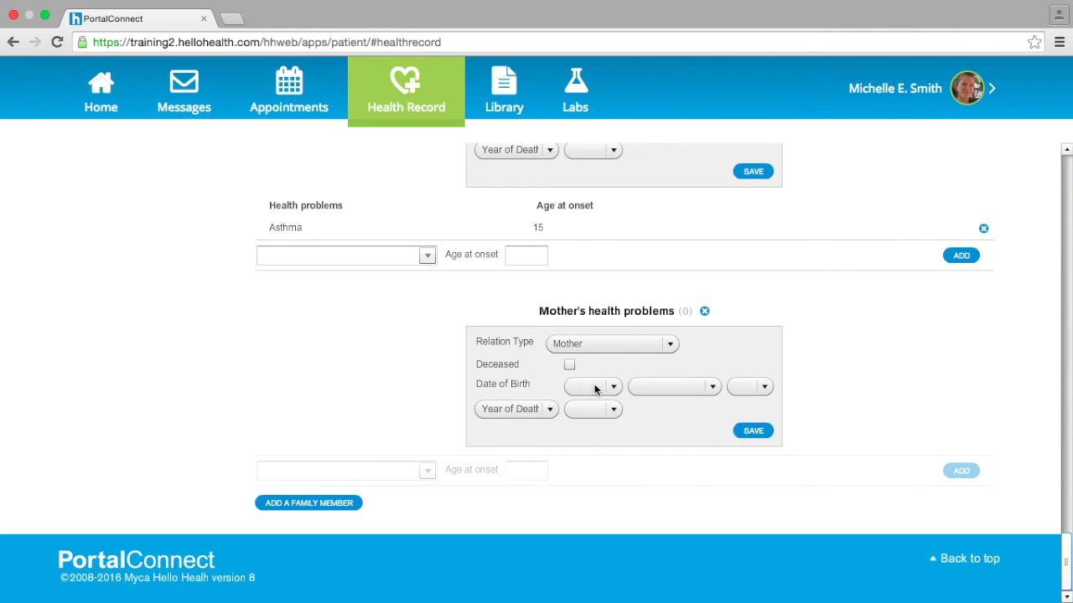
click(704, 312)
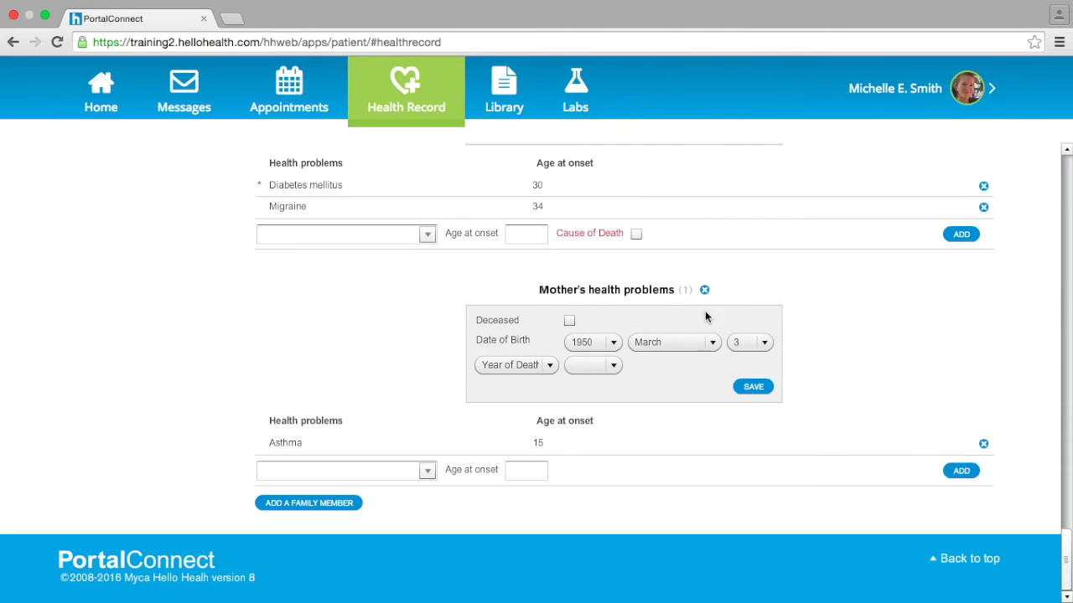
click(704, 290)
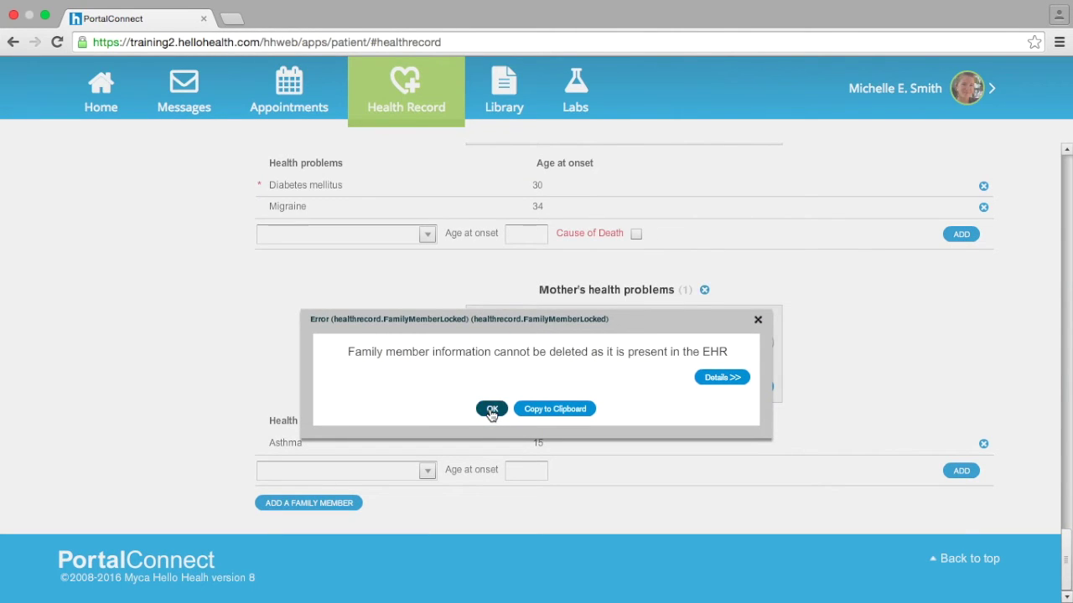
click(491, 409)
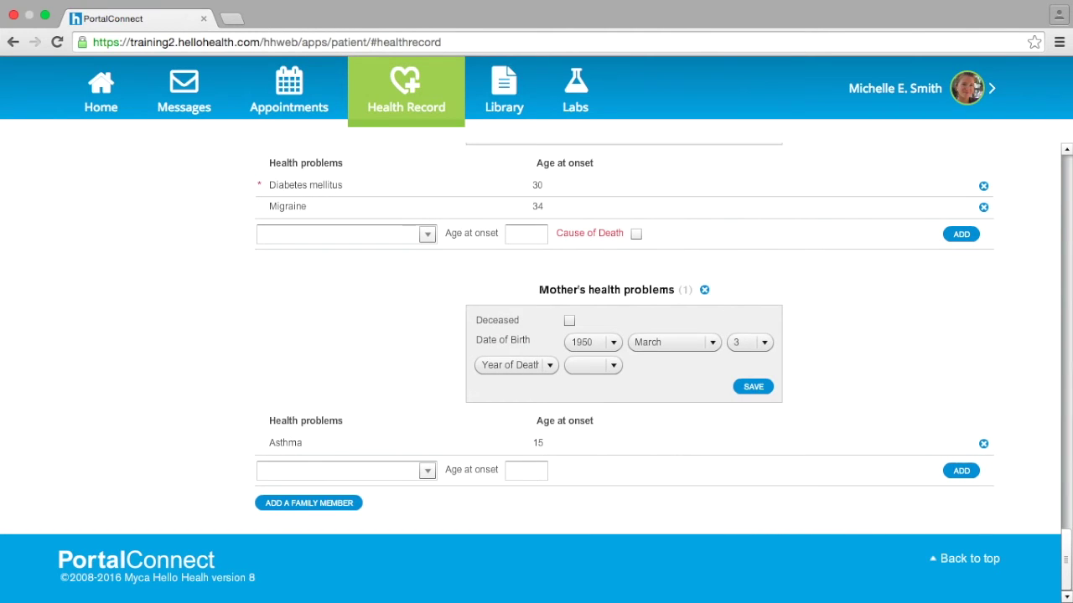
drag(1068, 552, 1068, 186)
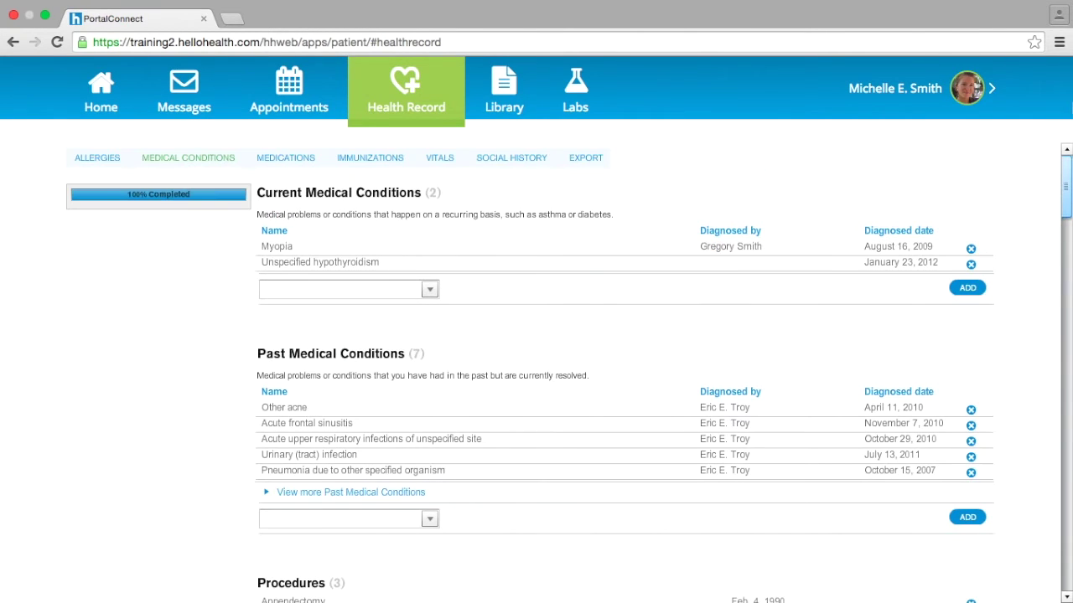
- In Medications, review the Calcium 600+D details, then delete it from current medications
click(298, 164)
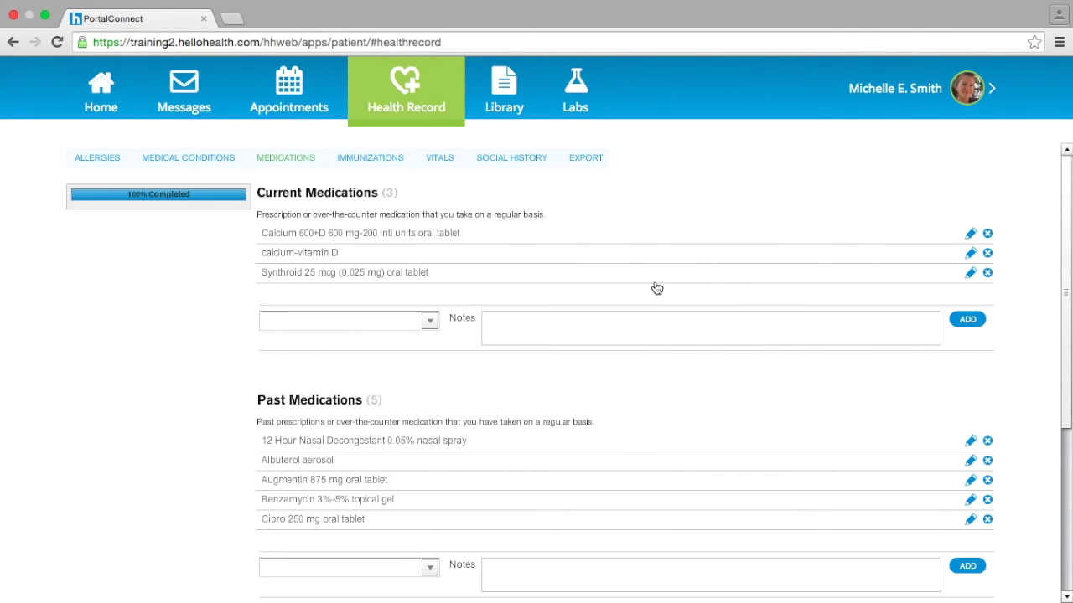
click(973, 236)
click(960, 253)
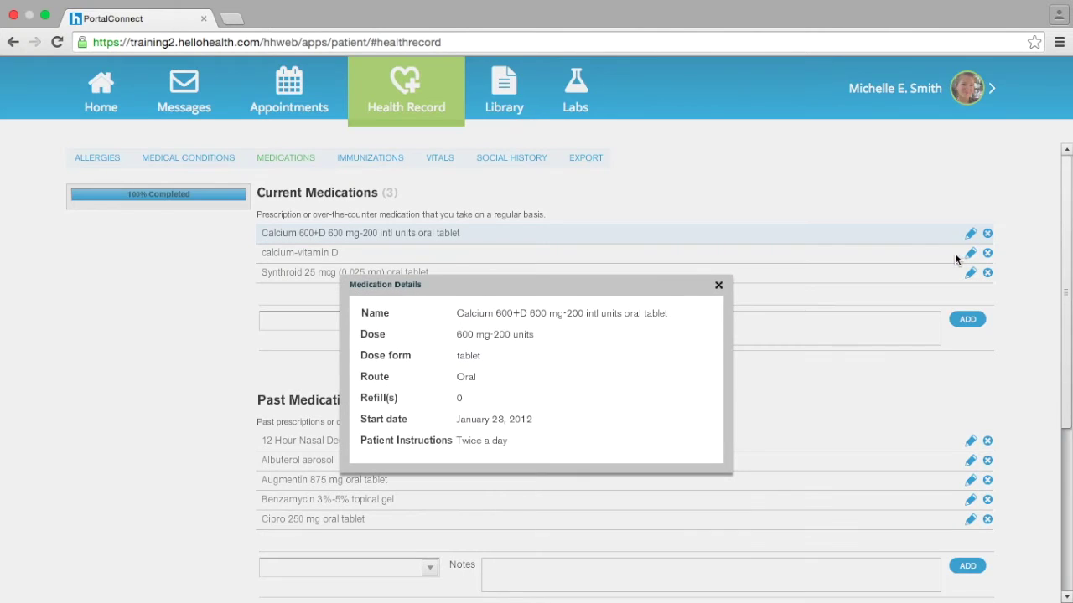
click(719, 285)
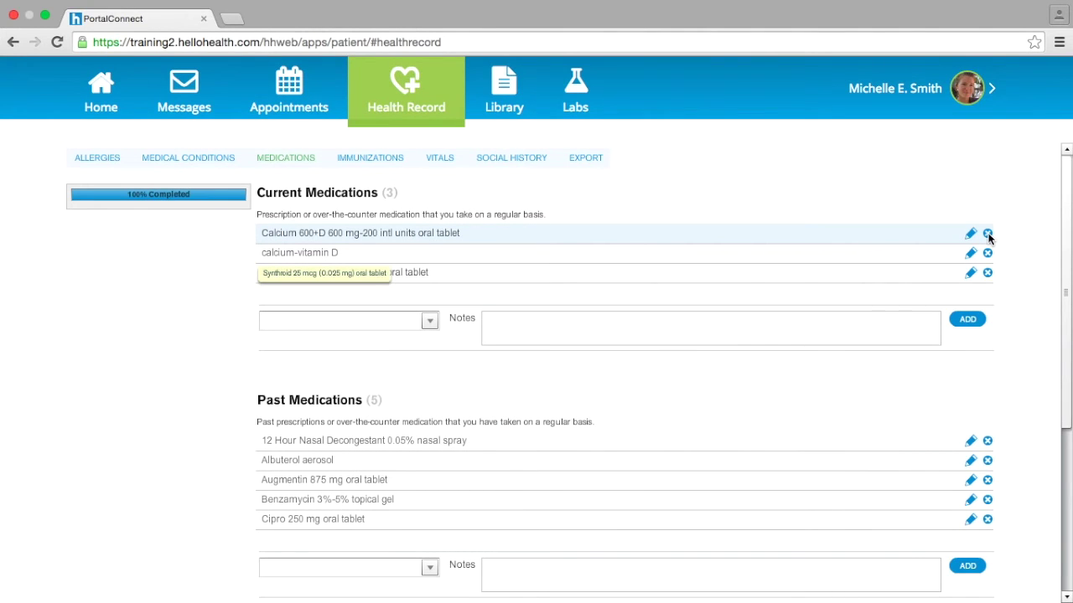
click(987, 234)
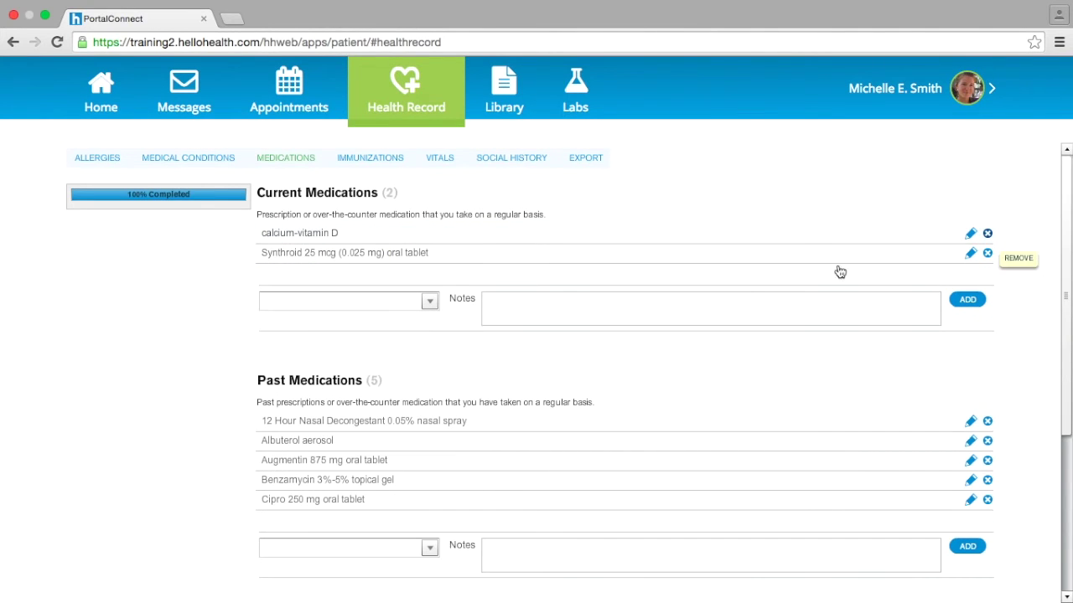
- Add Caladryl Clear to current medications, searching with 'cal'
click(391, 302)
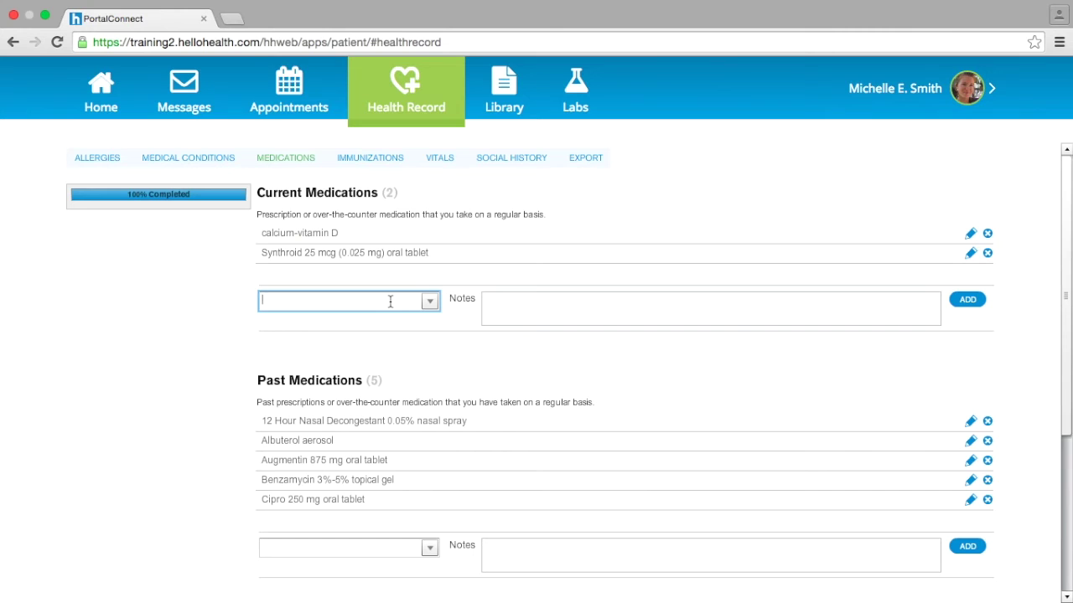
text(cal)
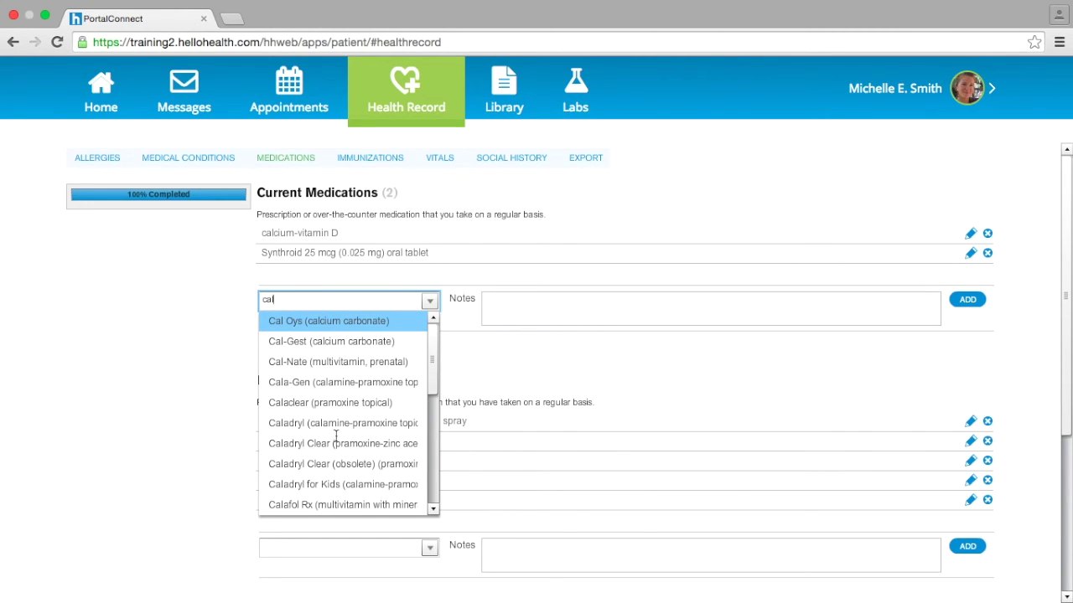
click(336, 442)
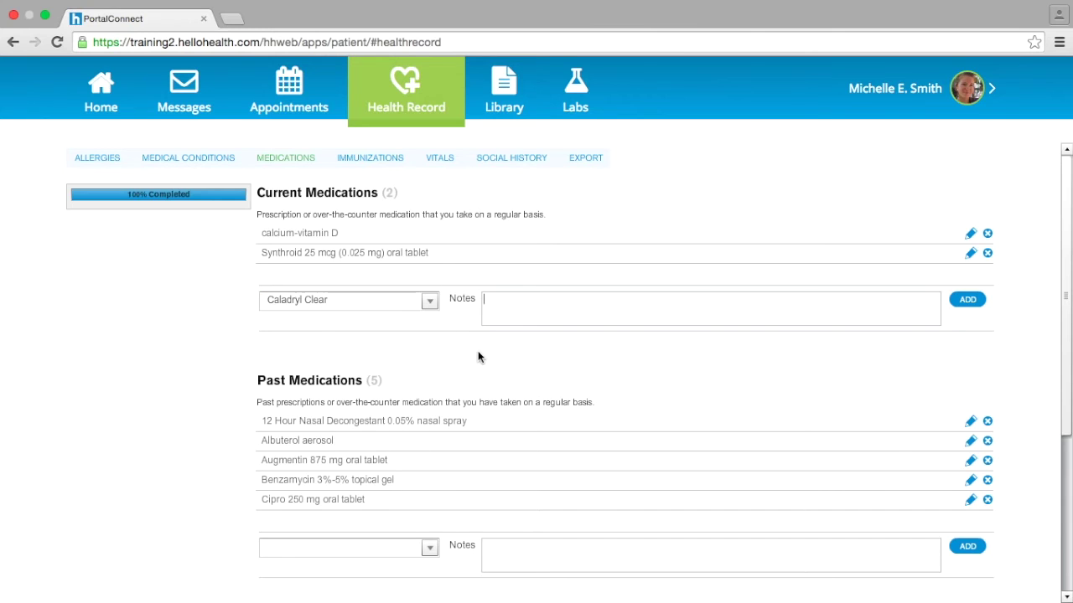
click(968, 300)
drag(1069, 391, 1071, 455)
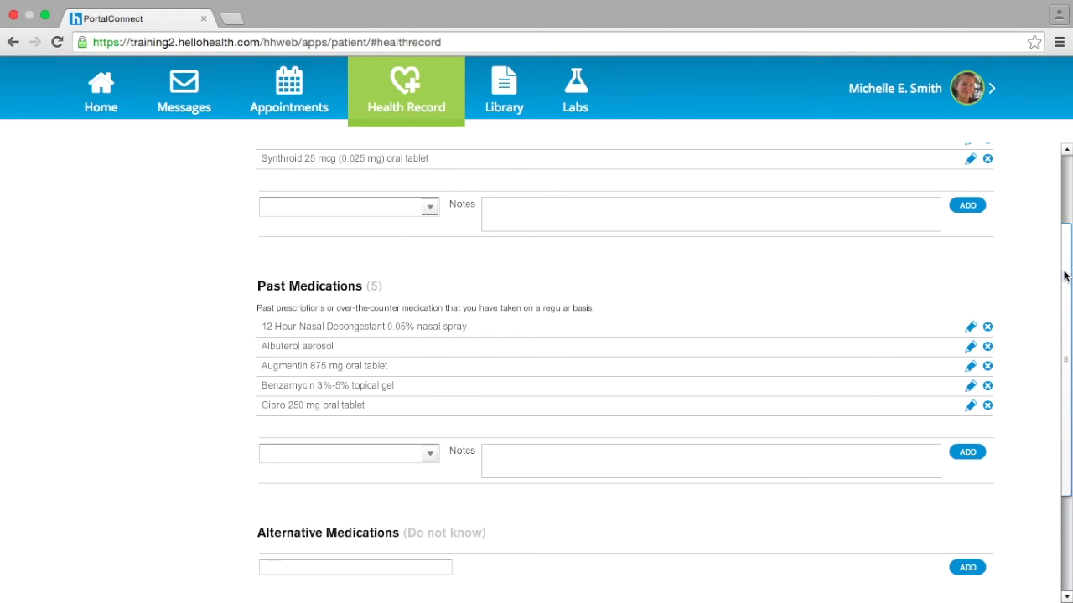
drag(1065, 276, 1070, 359)
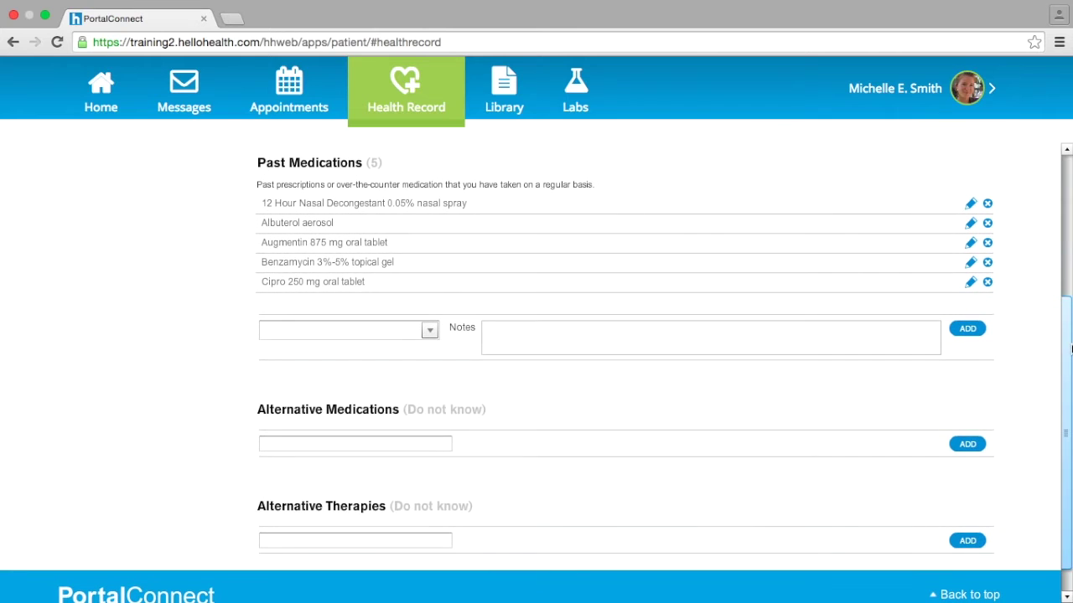
- Check the intranasal influenza vaccine's details, then delete that entry from the immunization history
click(312, 445)
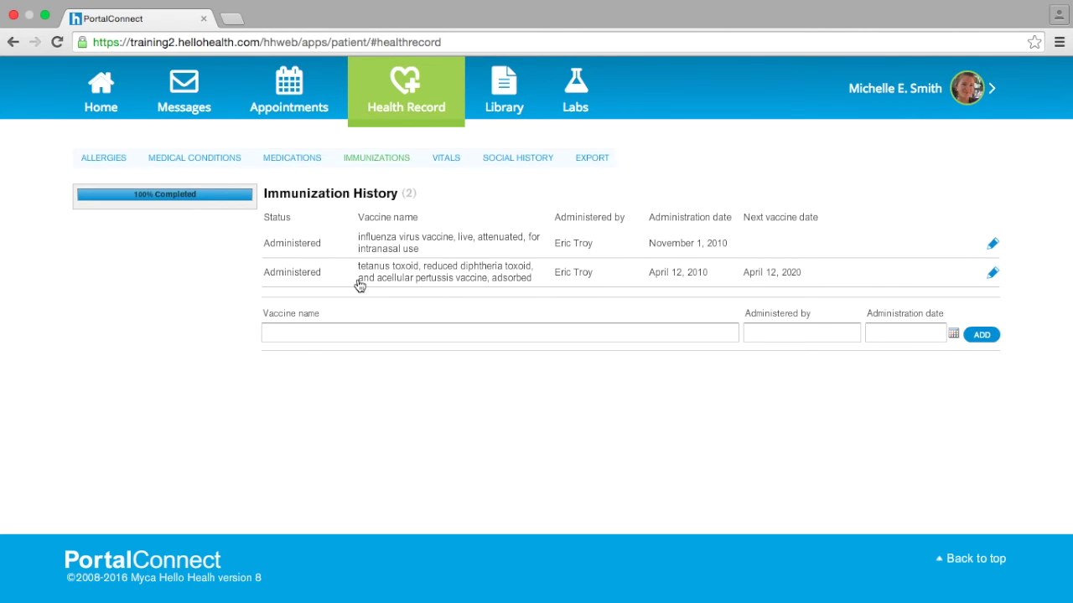
click(993, 245)
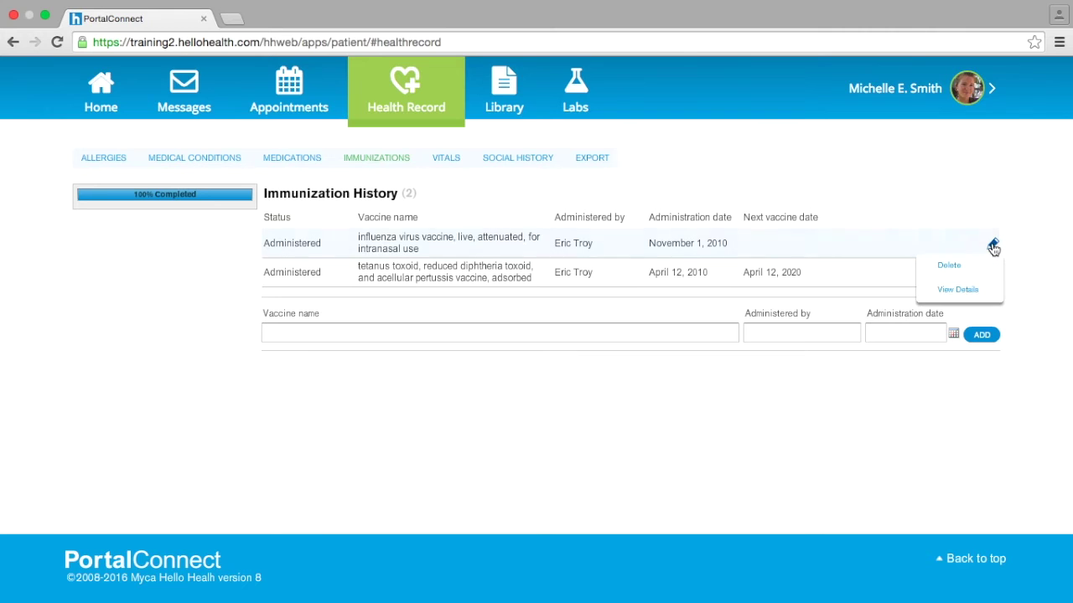
click(964, 290)
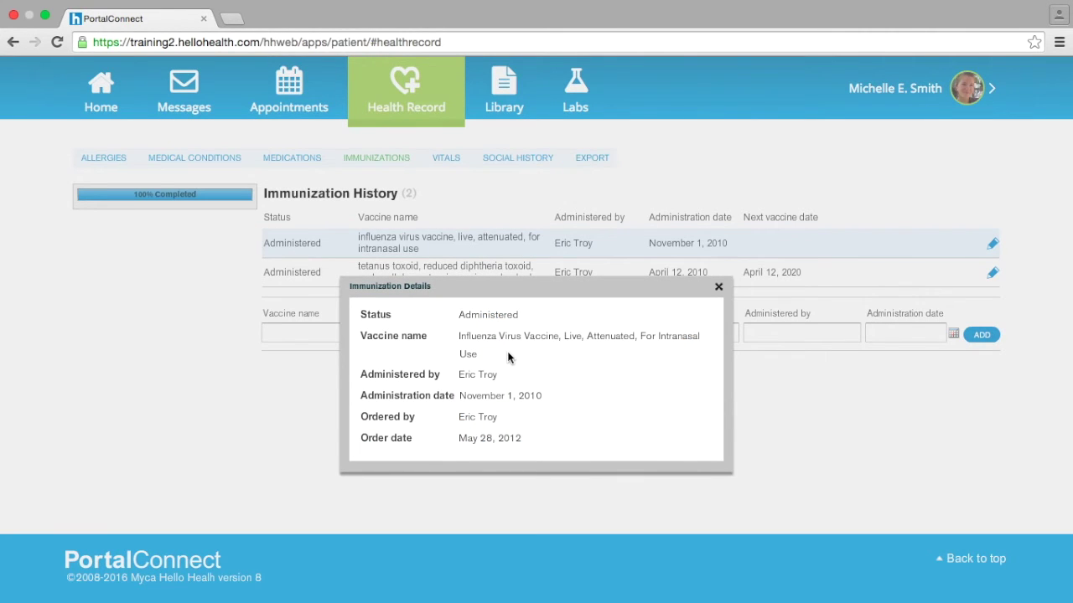
click(718, 287)
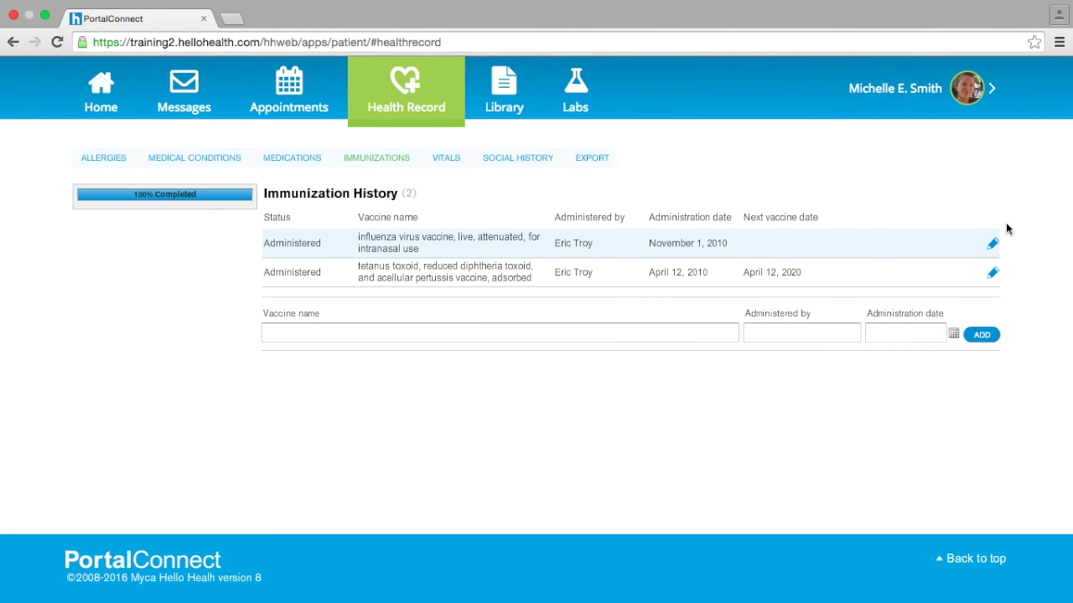
click(992, 244)
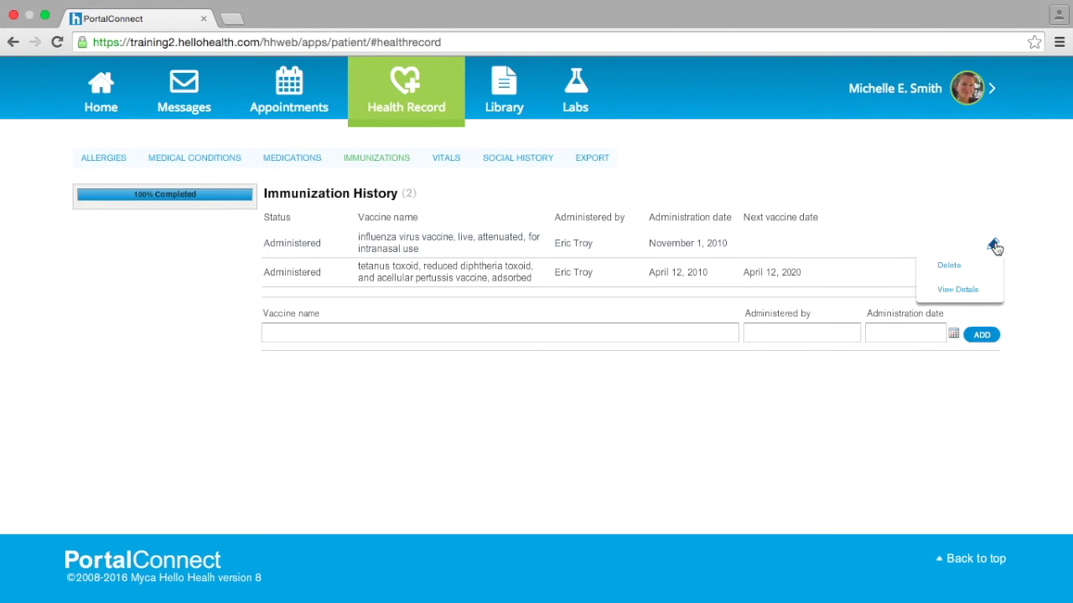
click(951, 266)
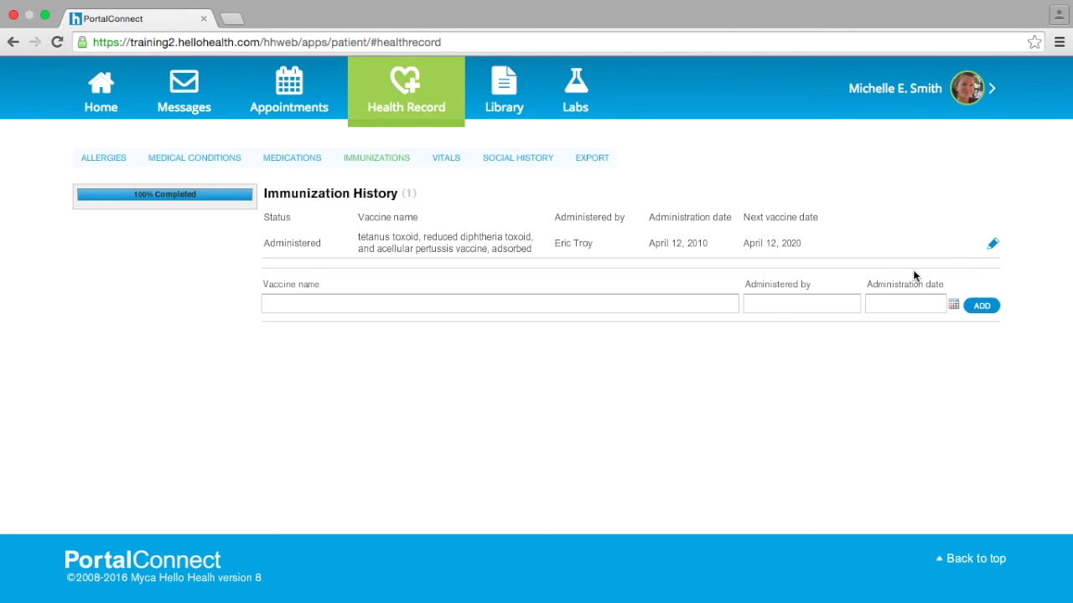
- Add a Fluarix quadrivalent vaccine dated June 2, 2016, entering the administering provider's name
click(504, 307)
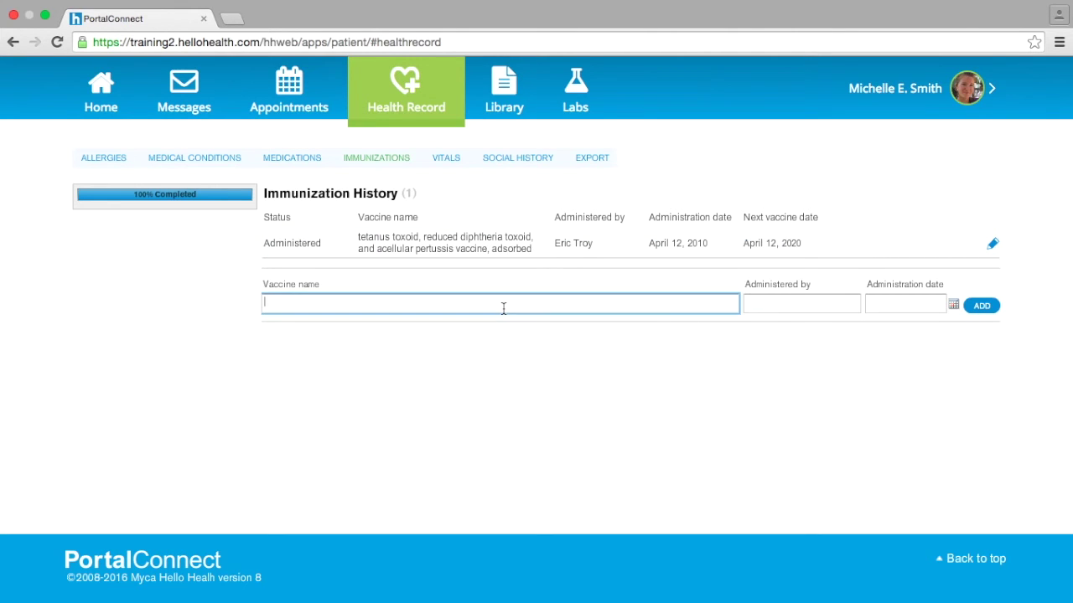
text(flu)
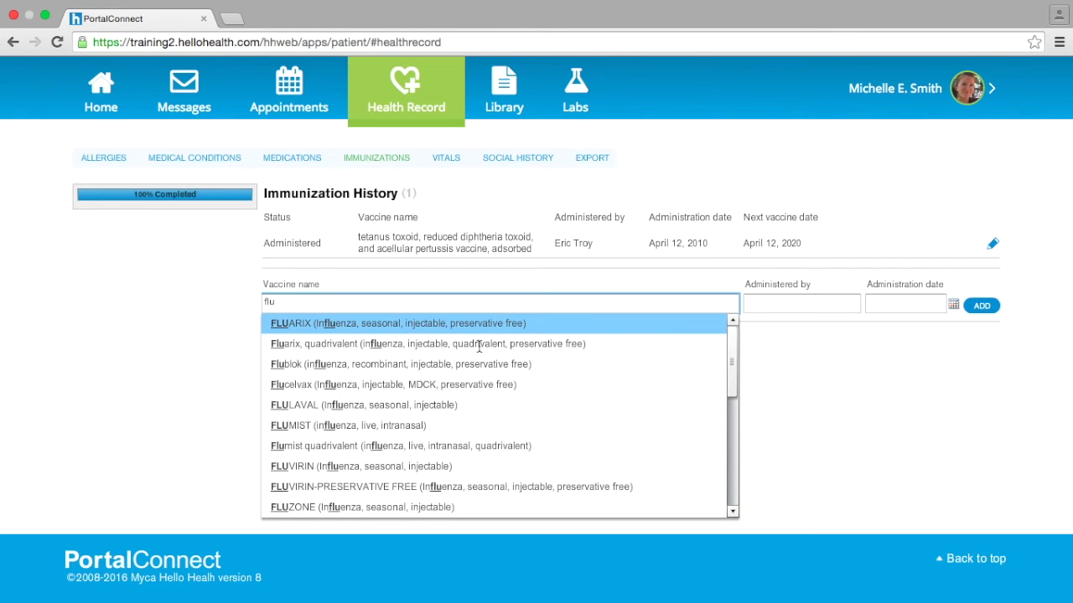
click(472, 345)
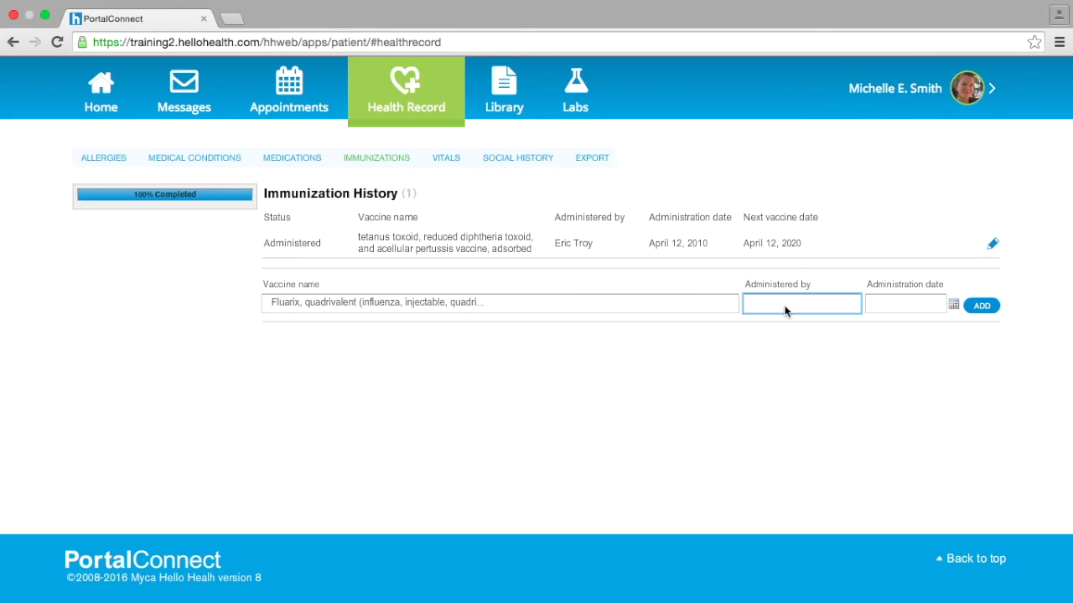
text(Dr. Rick)
click(920, 308)
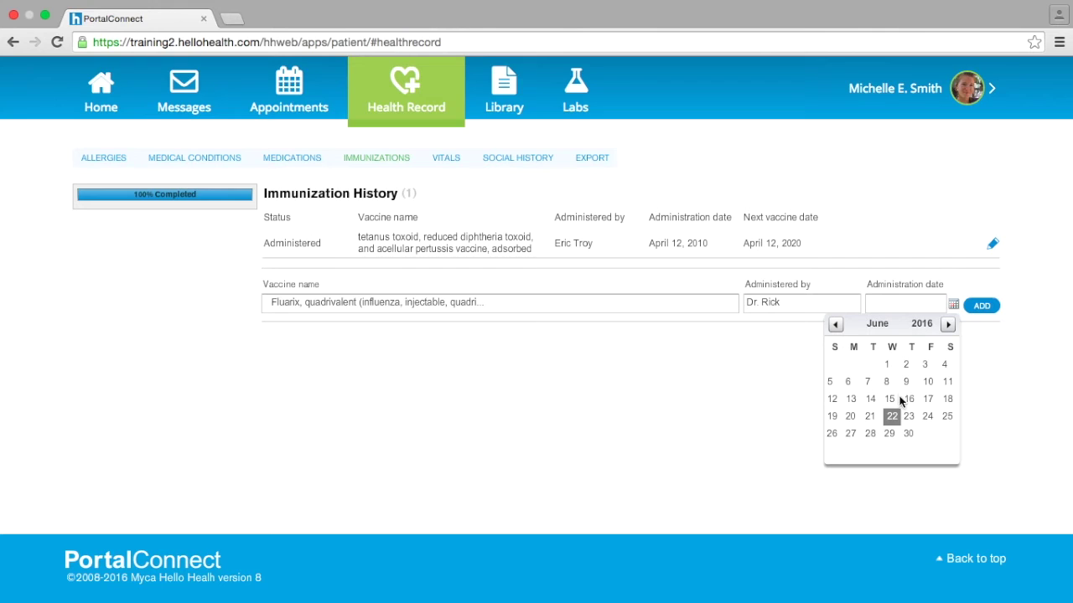
click(906, 364)
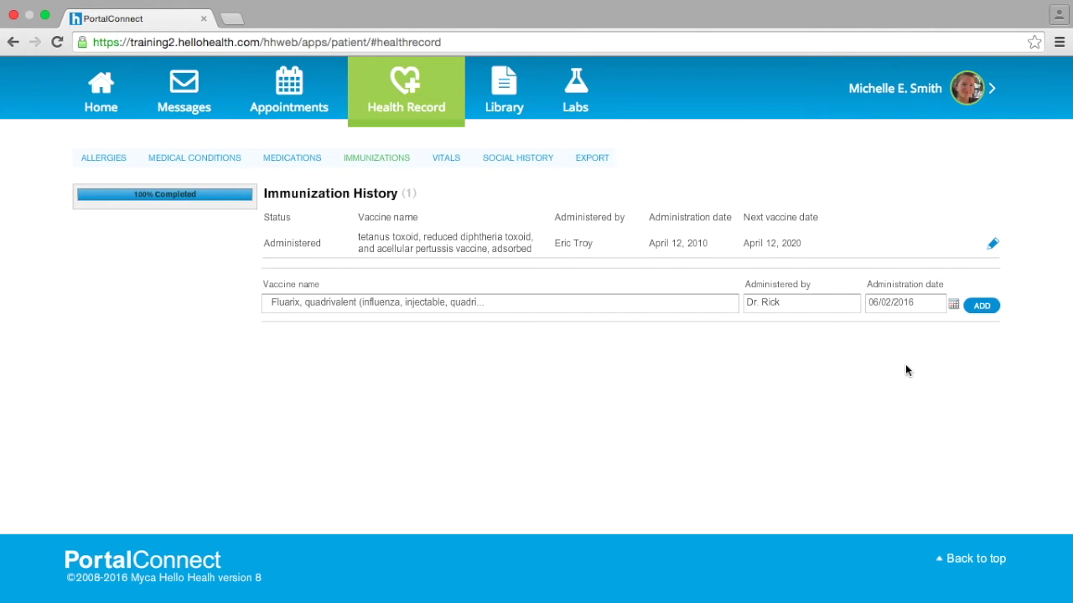
click(980, 307)
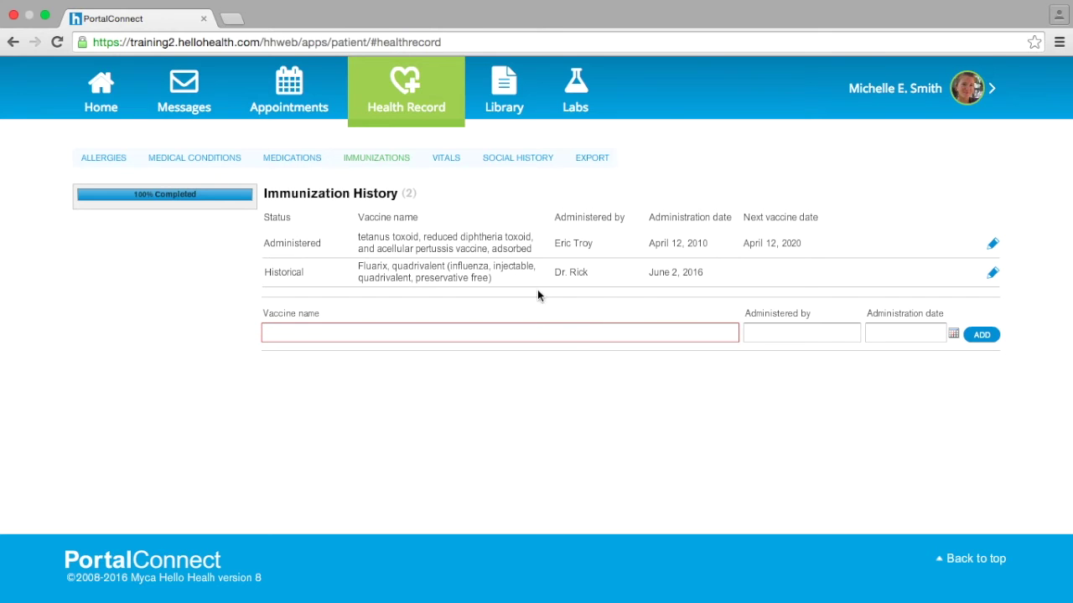
- Open Vitals and step through the Growth, Weight and BMI charts to Blood Pressure
click(445, 164)
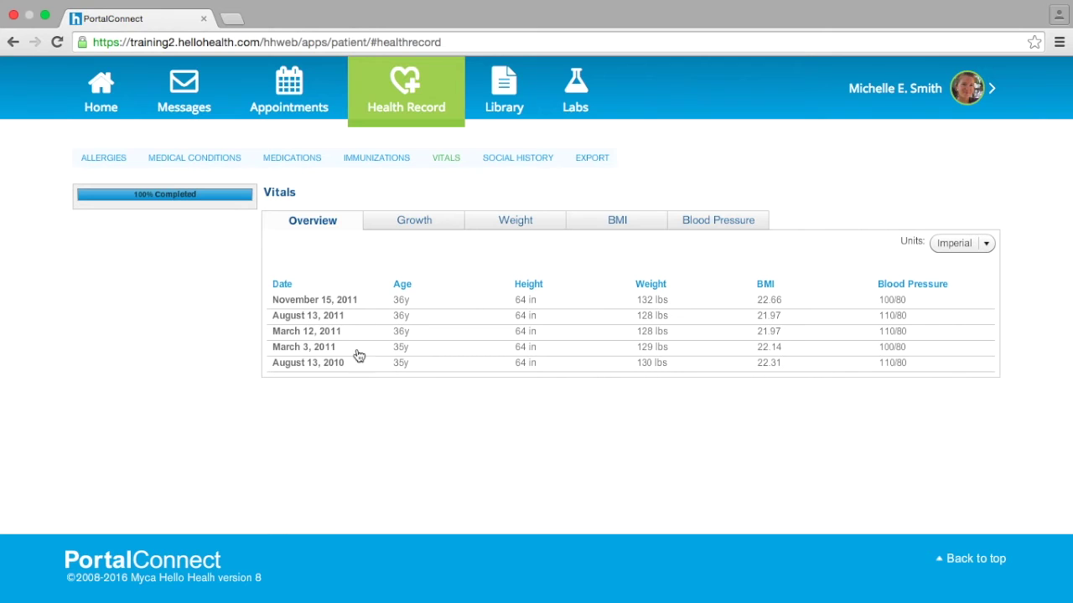
click(426, 228)
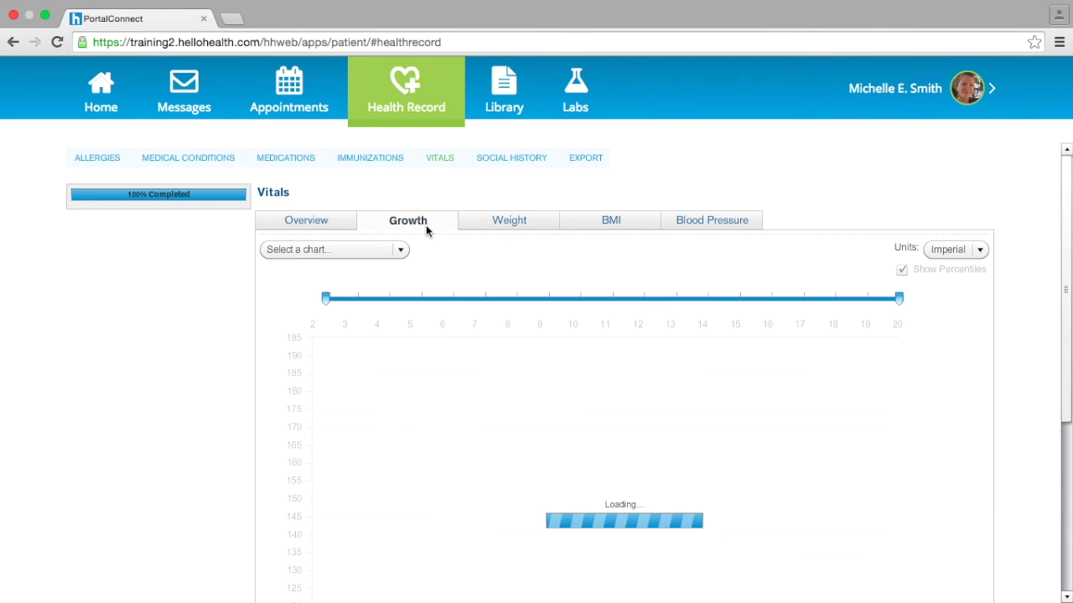
click(510, 224)
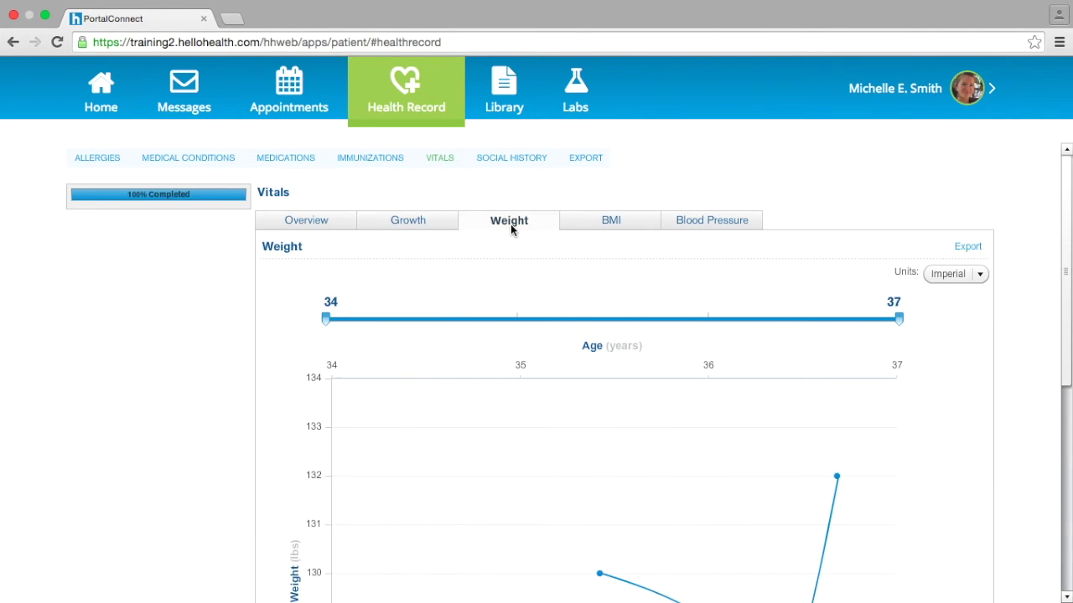
click(608, 228)
click(697, 224)
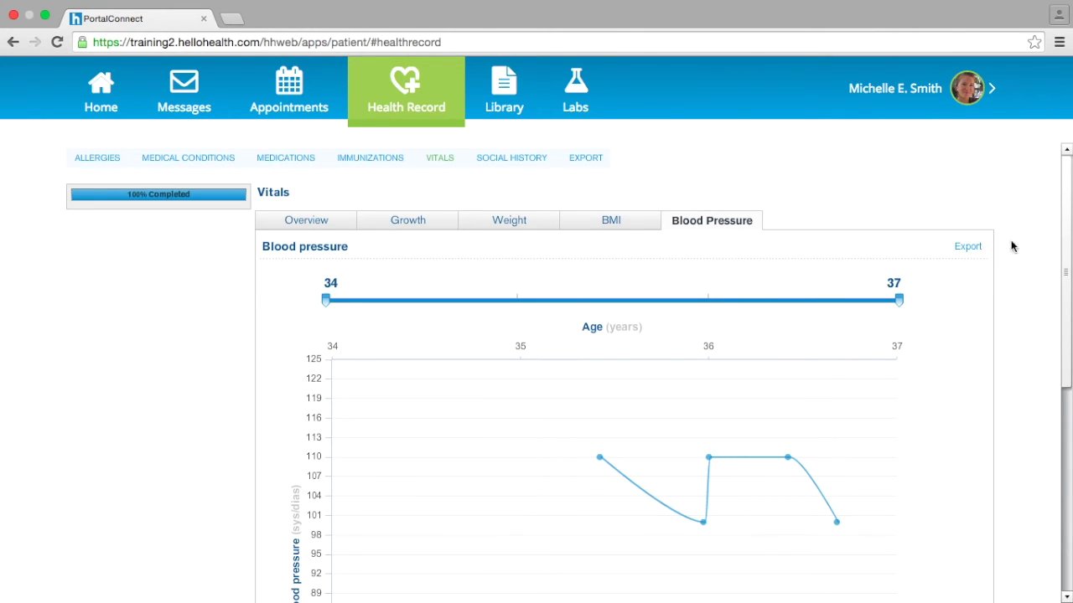
scroll(1066, 256, down, 3)
scroll(1066, 251, up, 2)
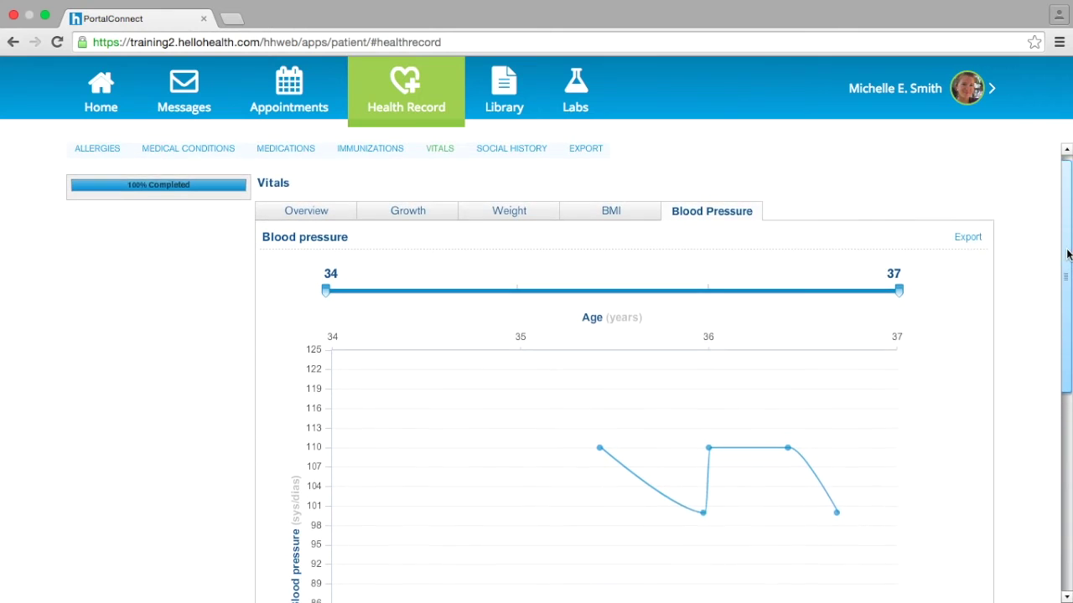
- Enter 'Peanuts' under Living Environment, Food and Hygiene and save the social history
click(541, 162)
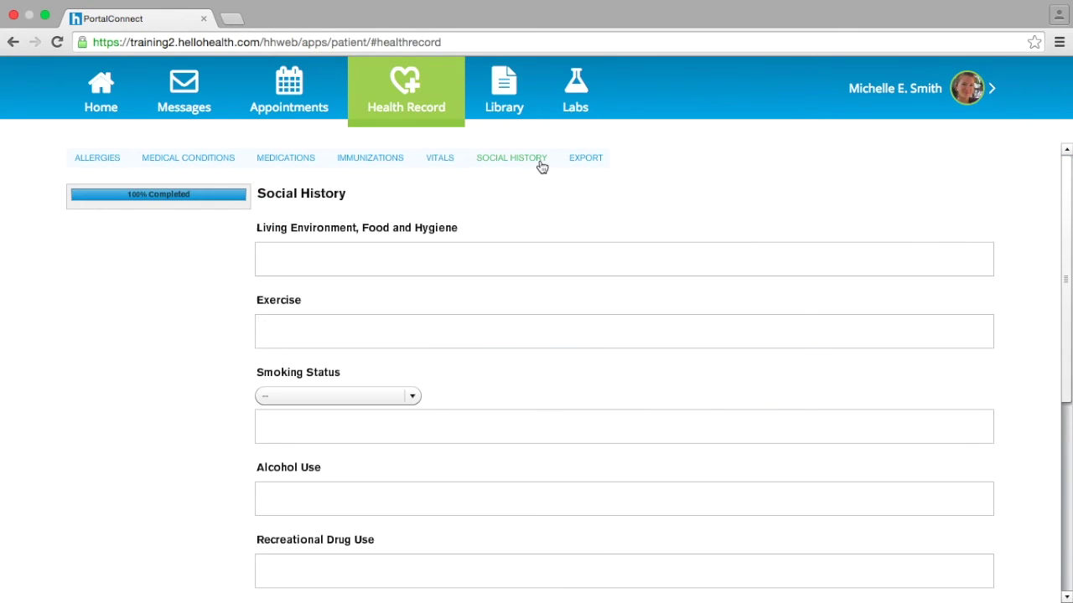
click(362, 260)
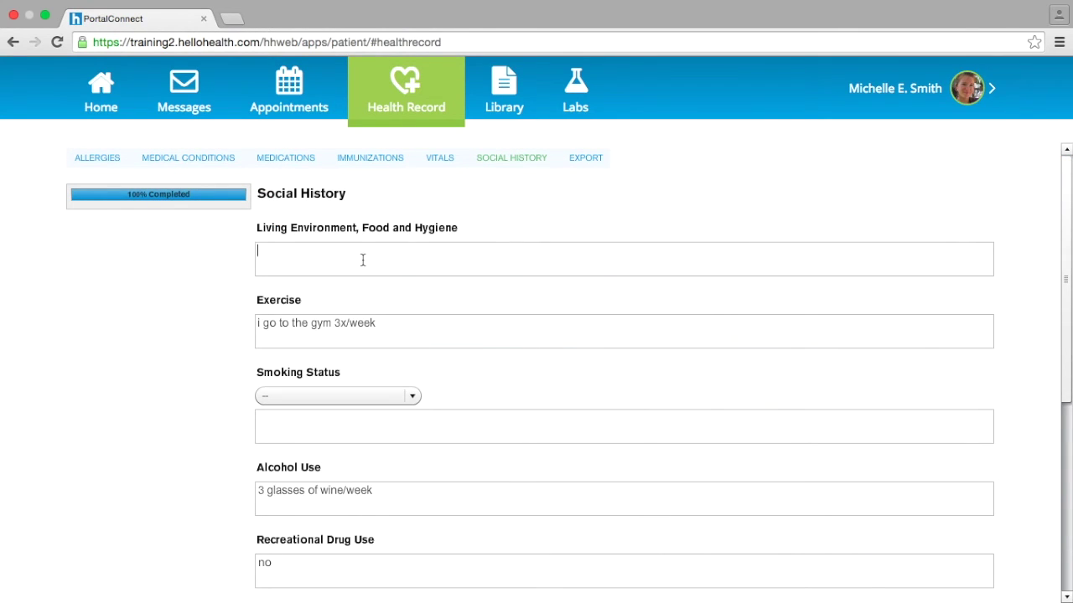
text(Peanuts)
click(325, 396)
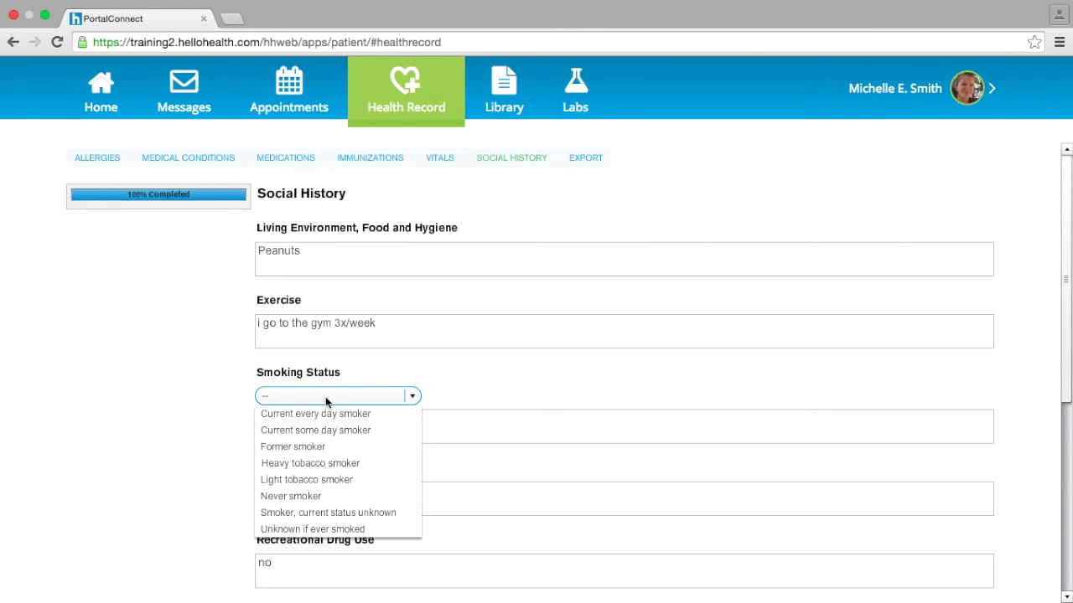
click(1048, 346)
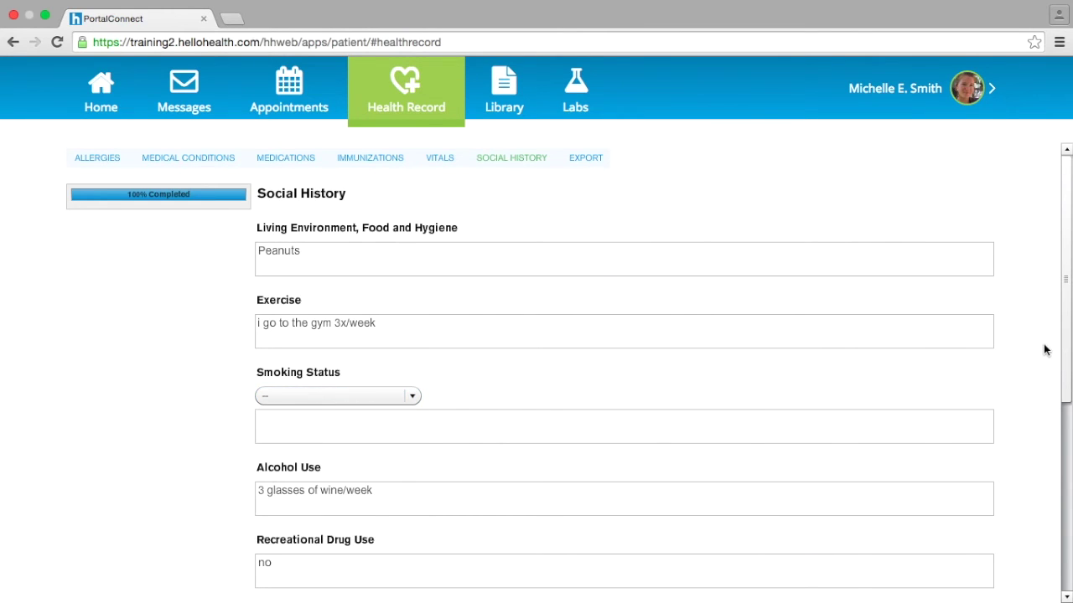
drag(1065, 350, 1069, 546)
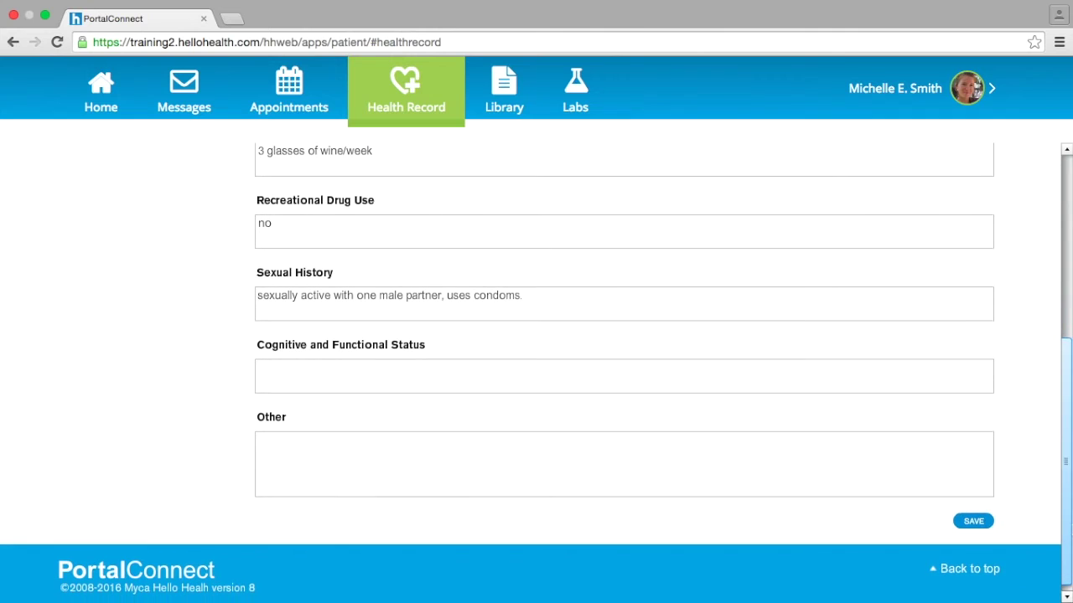
click(974, 521)
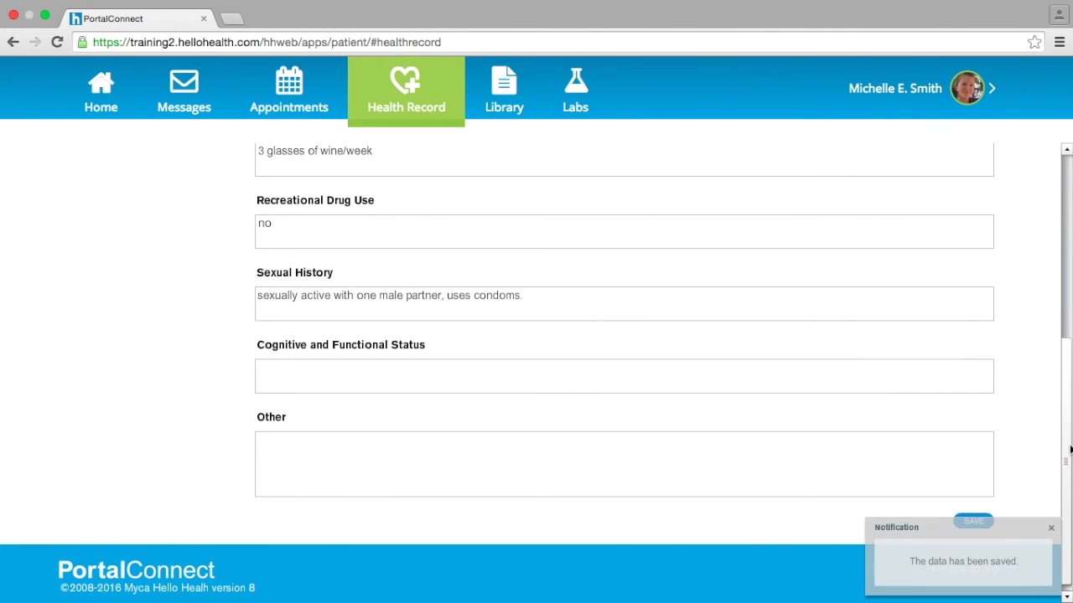
drag(1067, 452, 1064, 259)
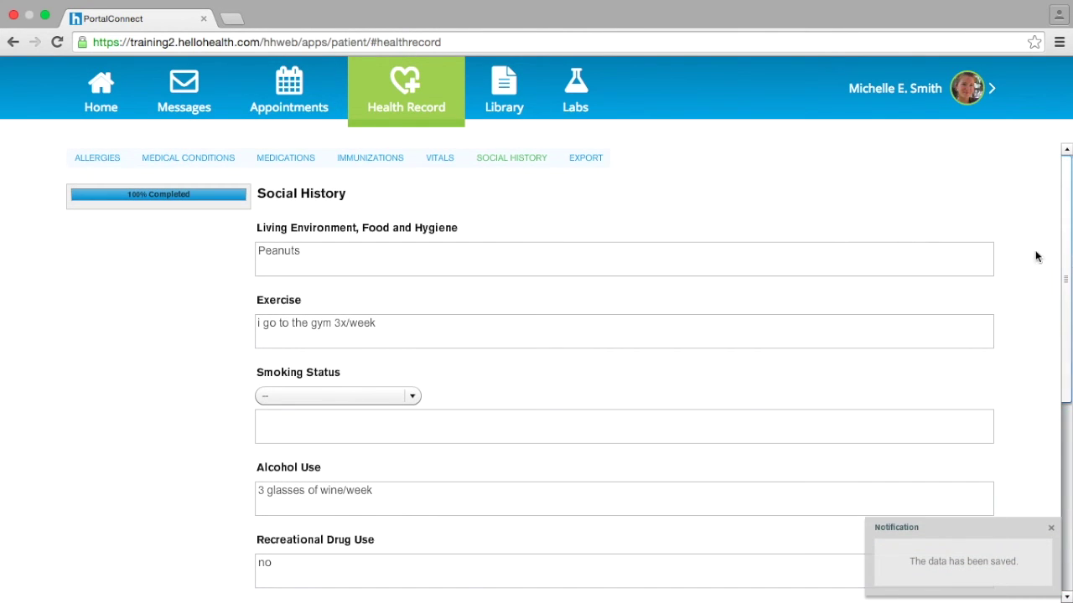
- View the Health Information Summary via Export, check its access history, then return to the health record
click(586, 160)
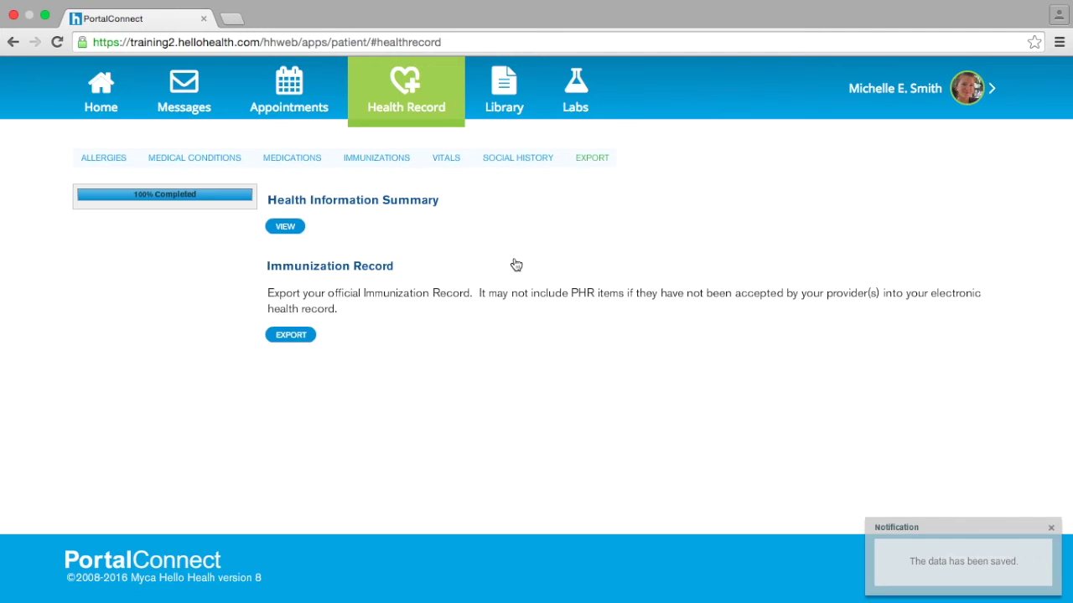
click(292, 233)
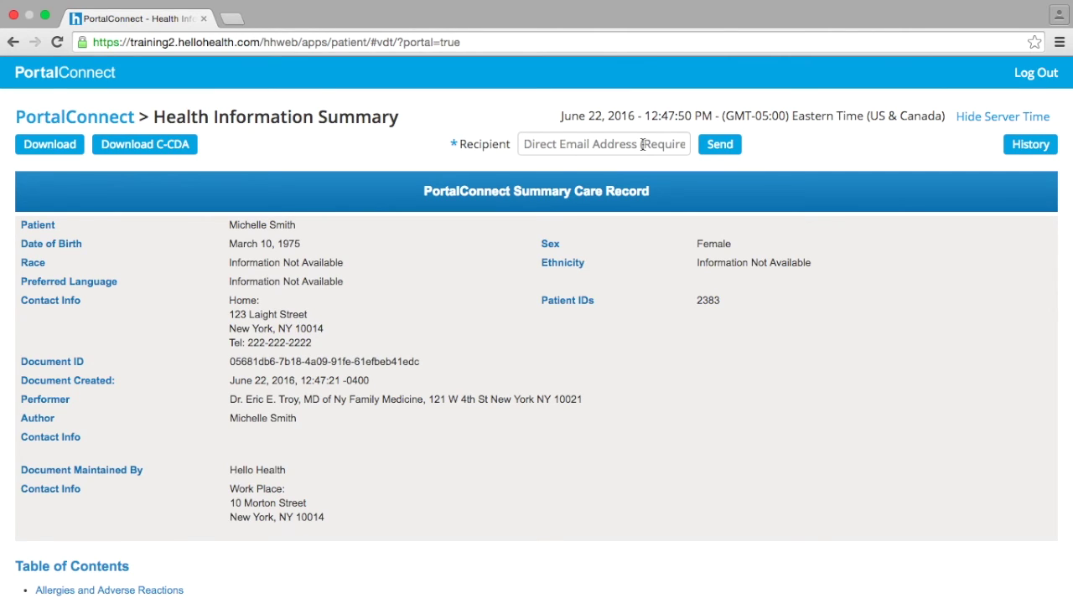
click(1028, 149)
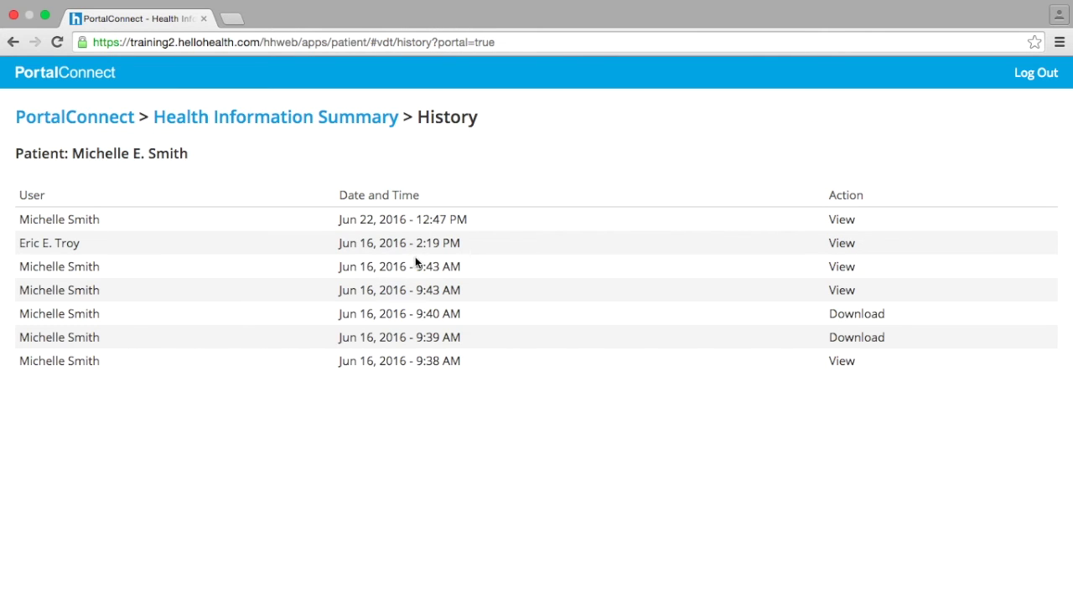
click(202, 118)
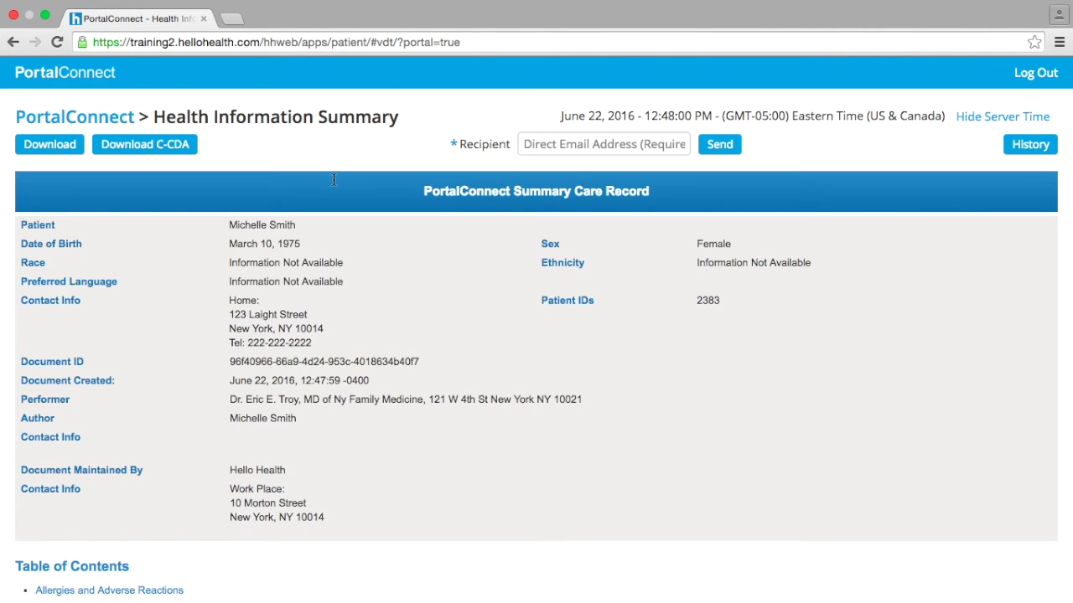
click(102, 118)
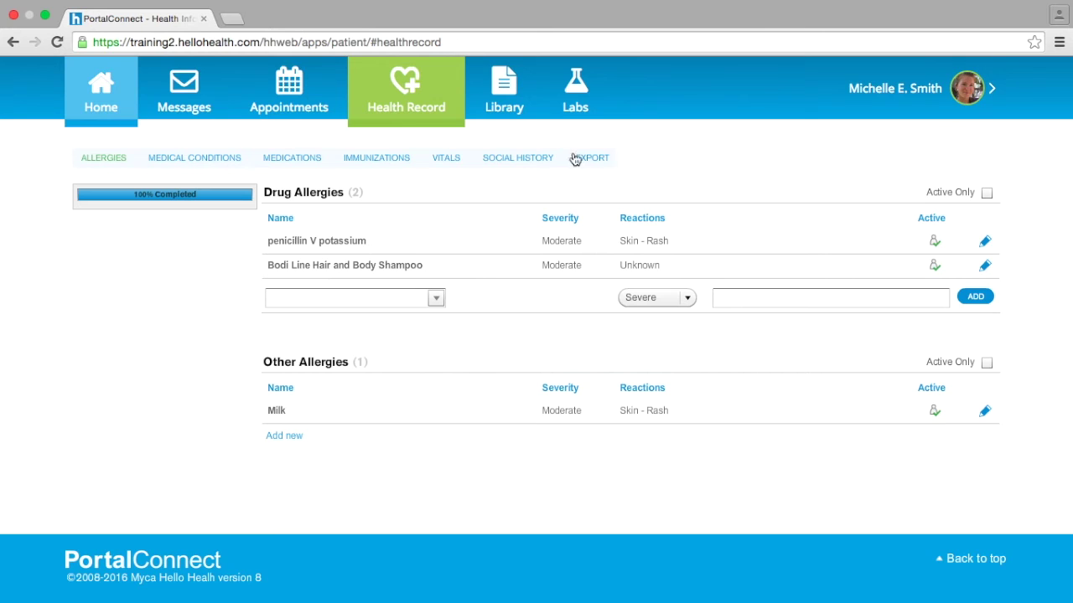